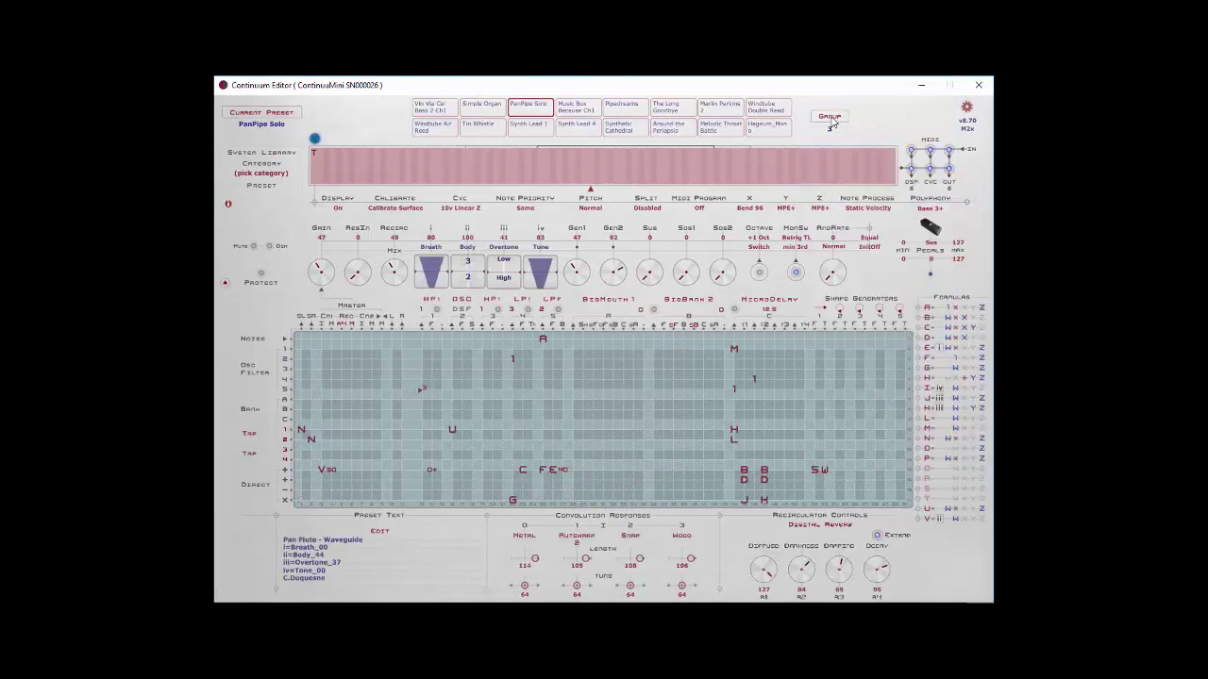
# Load the Vln Via Cel Bass 2 Ch1, Around the Periapsis and Hageum_Mono presets.
pyautogui.click(830, 117)
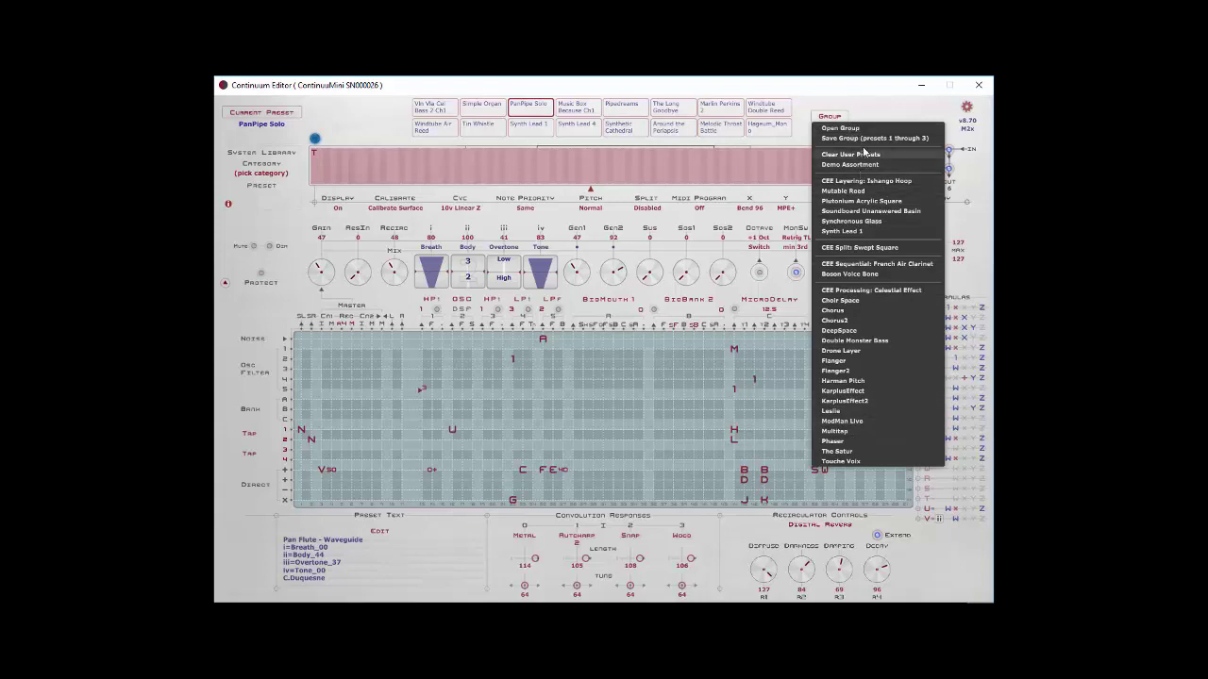
pyautogui.click(864, 184)
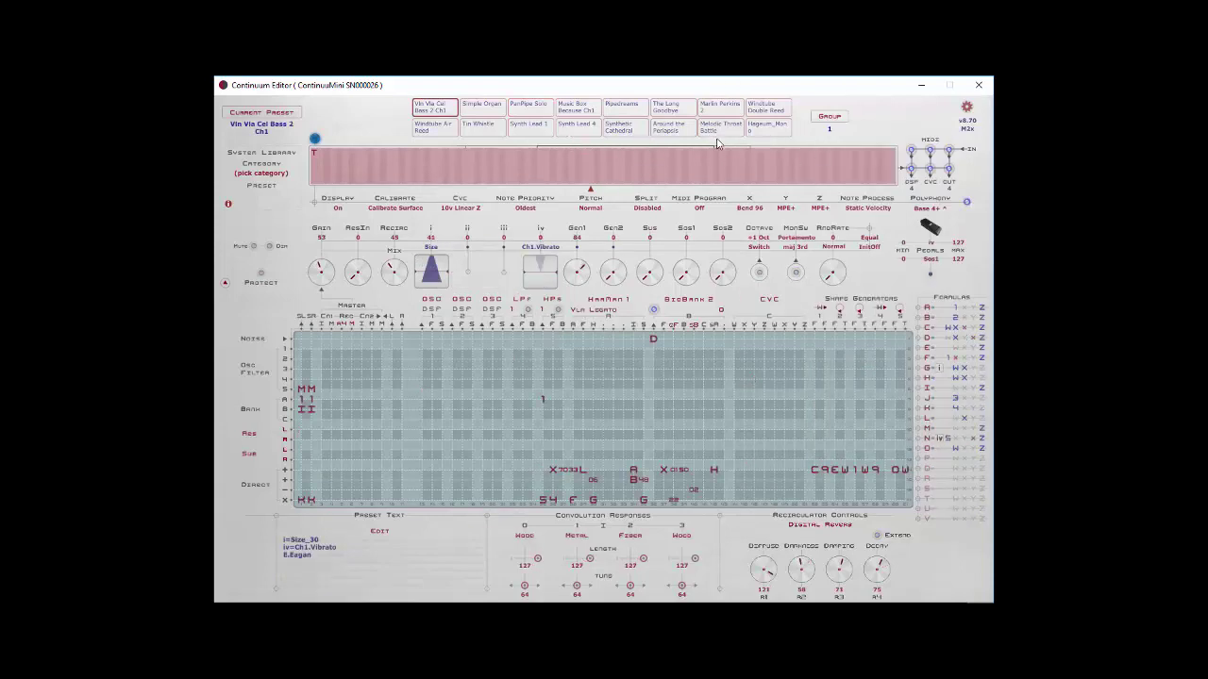
pyautogui.click(677, 129)
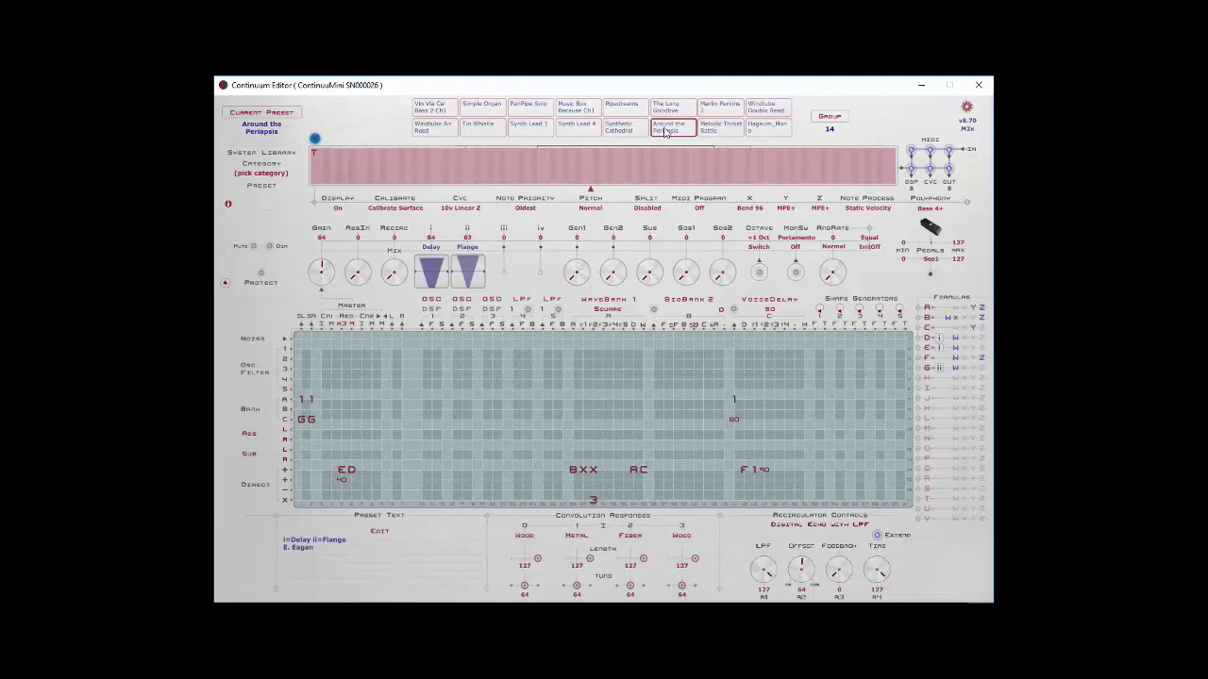
pyautogui.click(778, 134)
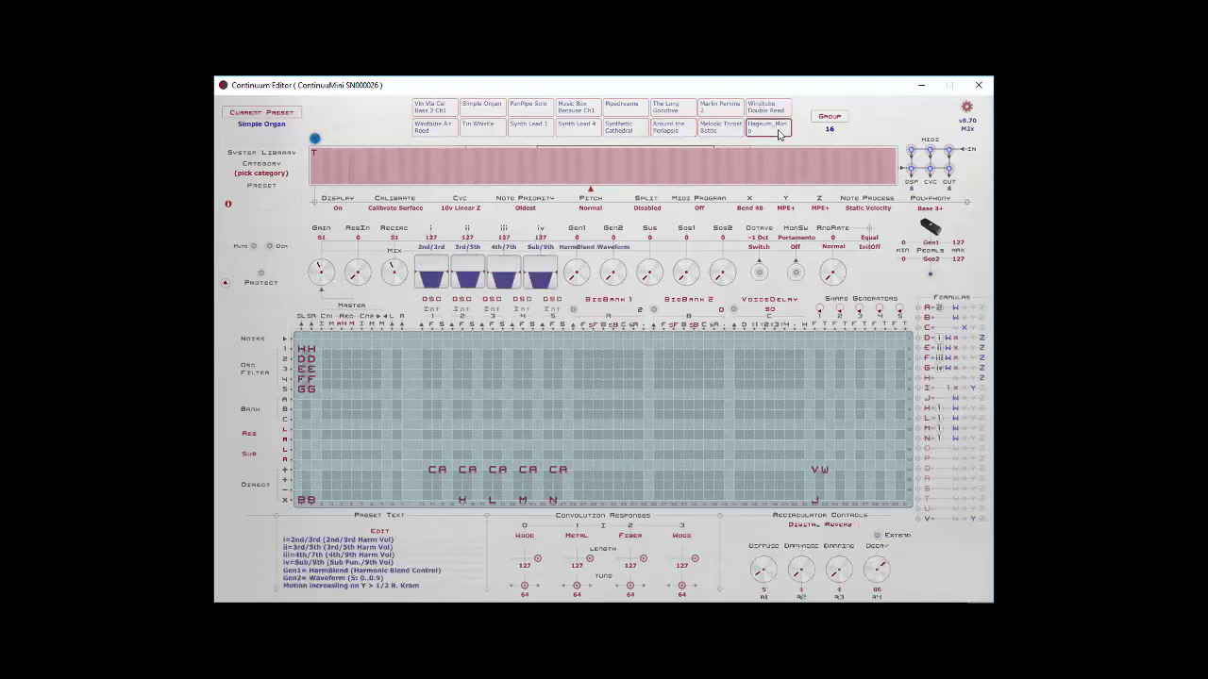
# Save all user presets as group file G1 in Corrected Presets.
pyautogui.click(830, 117)
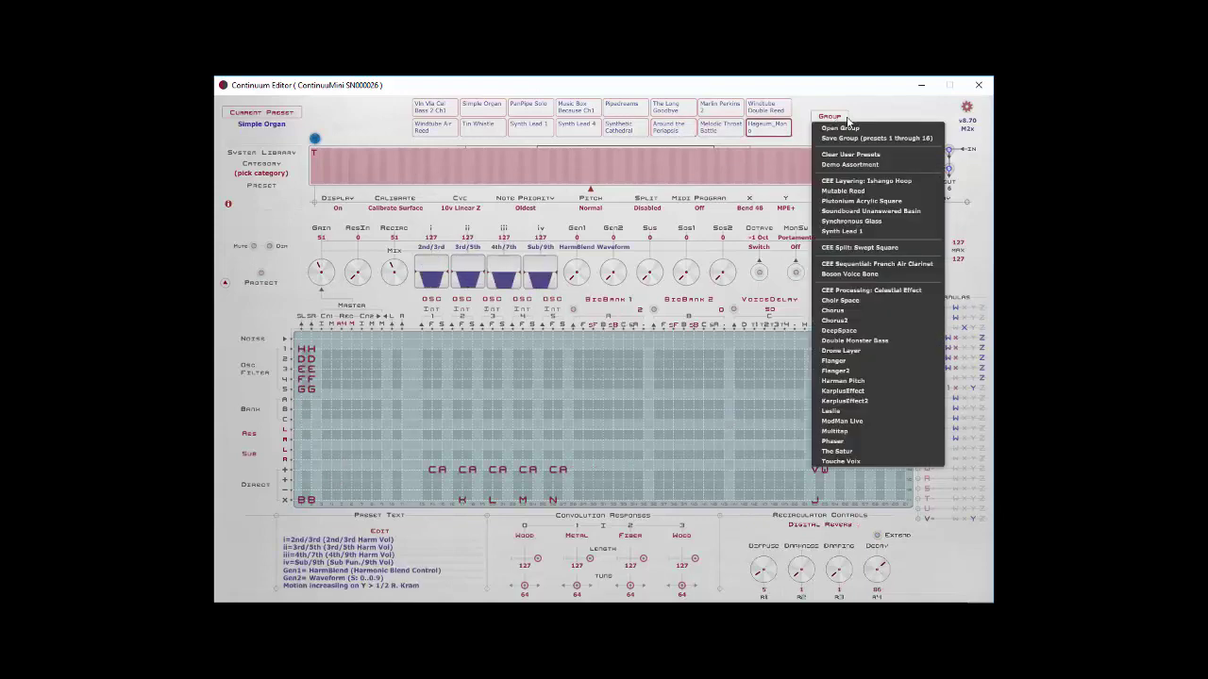
pyautogui.click(841, 138)
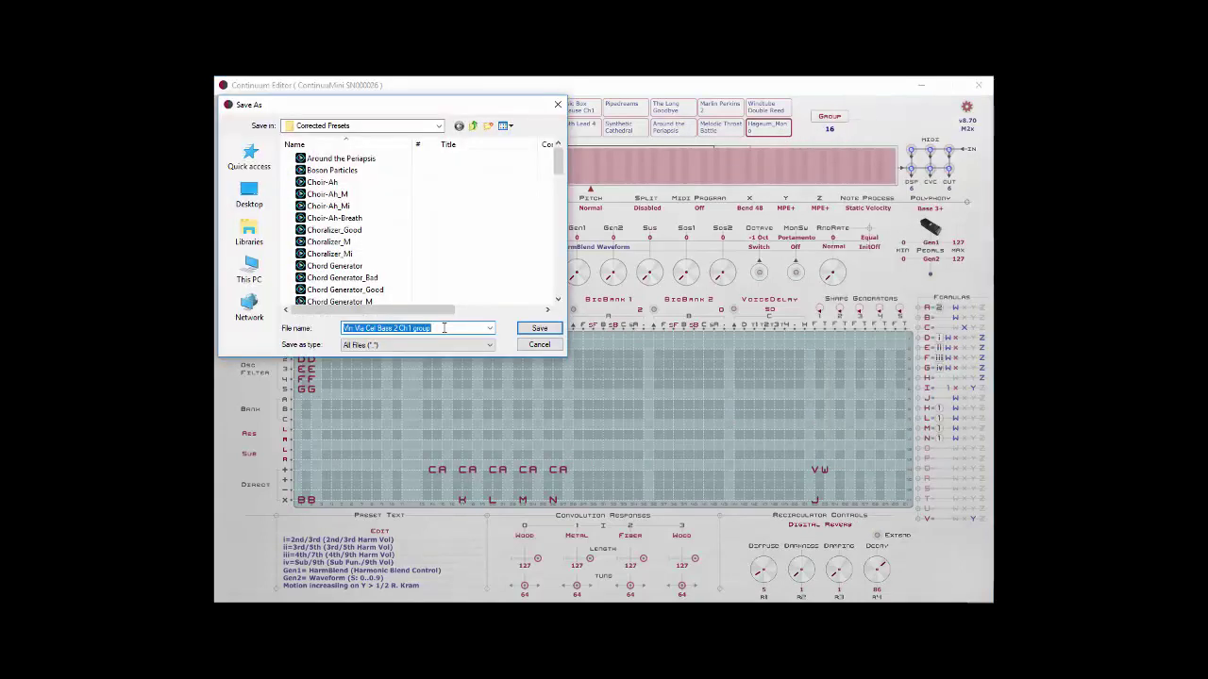
pyautogui.write('S1')
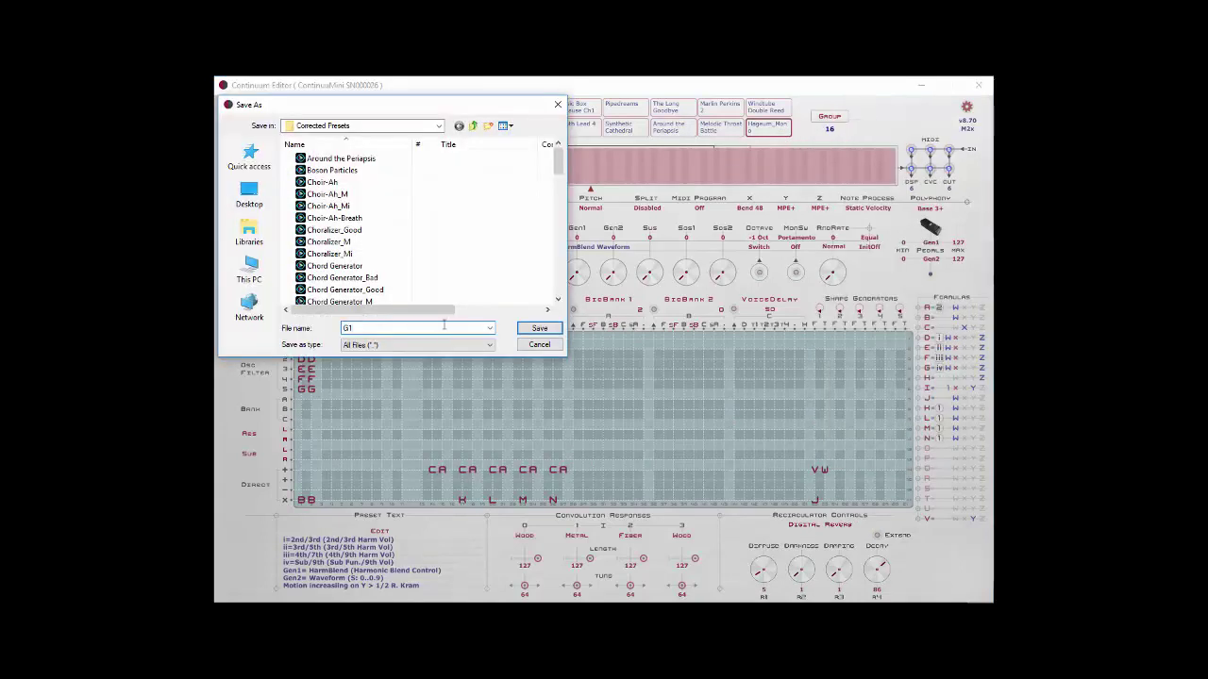
pyautogui.click(535, 327)
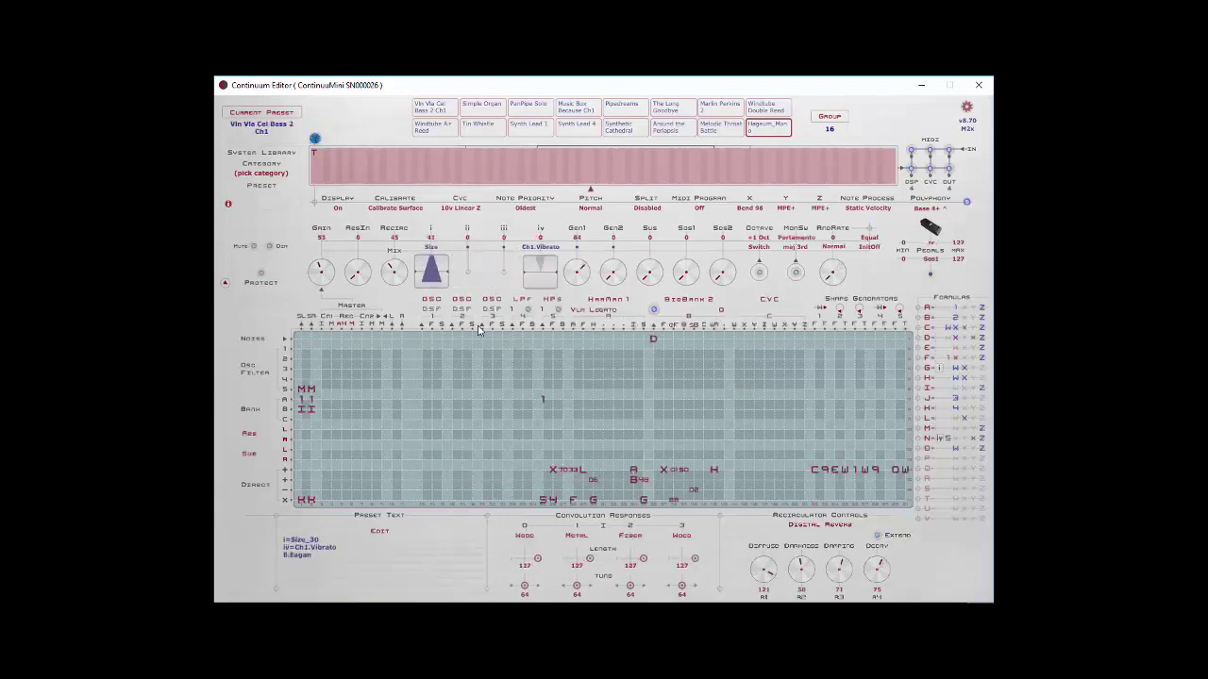
# Clear the user presets, then reopen group file G1 to restore all 16 presets.
pyautogui.click(828, 118)
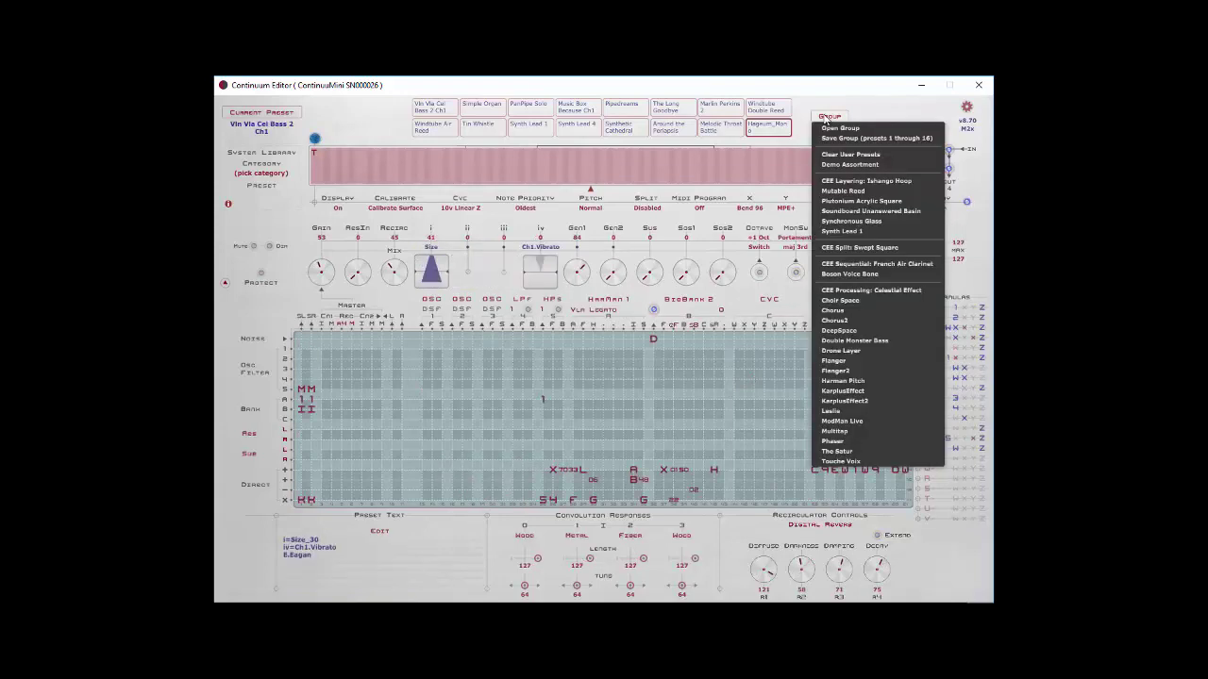
pyautogui.click(849, 155)
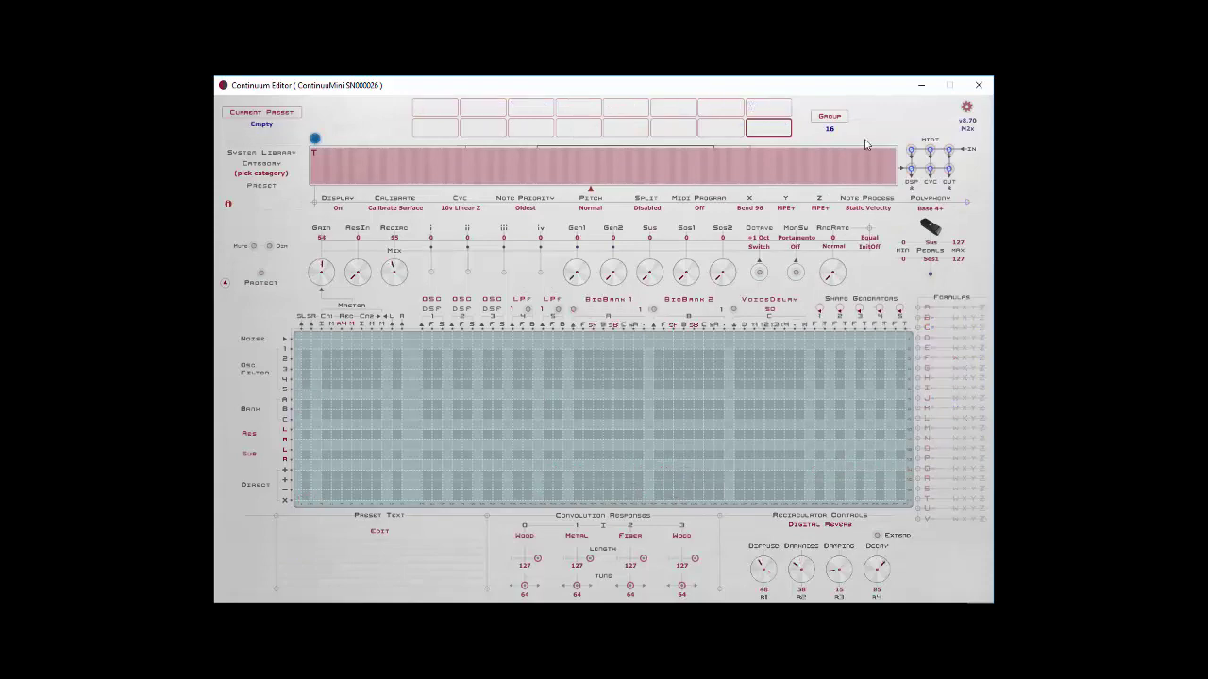
pyautogui.click(834, 119)
pyautogui.click(841, 128)
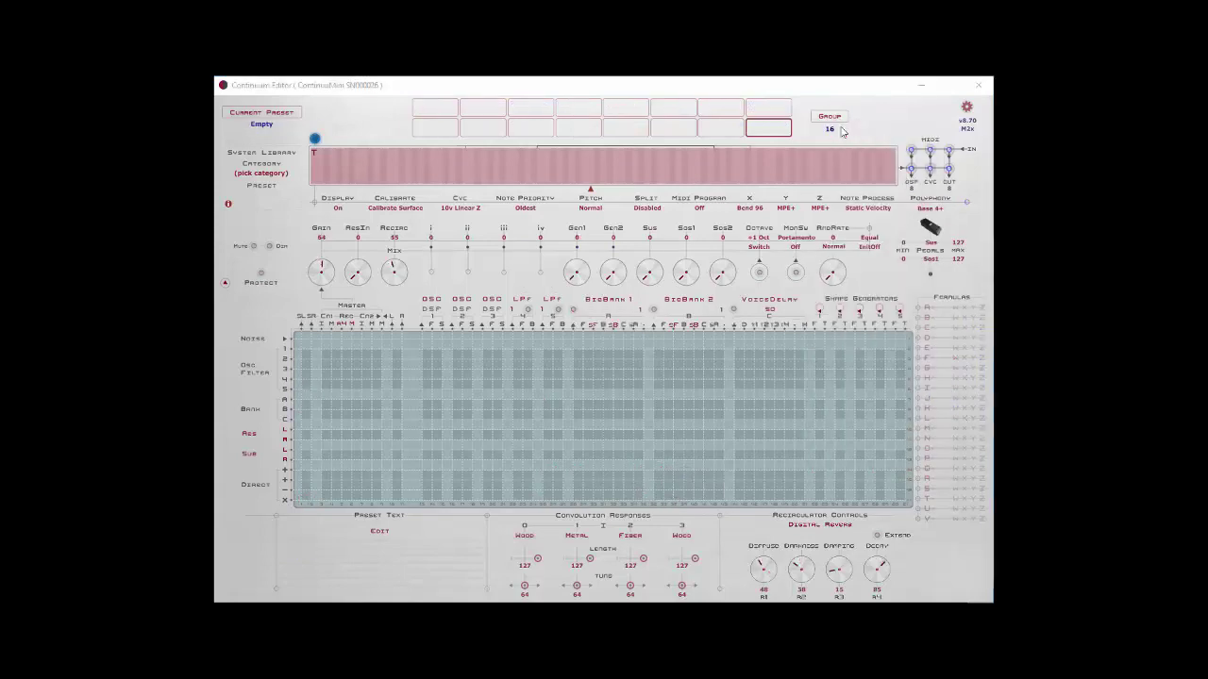
pyautogui.click(350, 482)
pyautogui.click(701, 578)
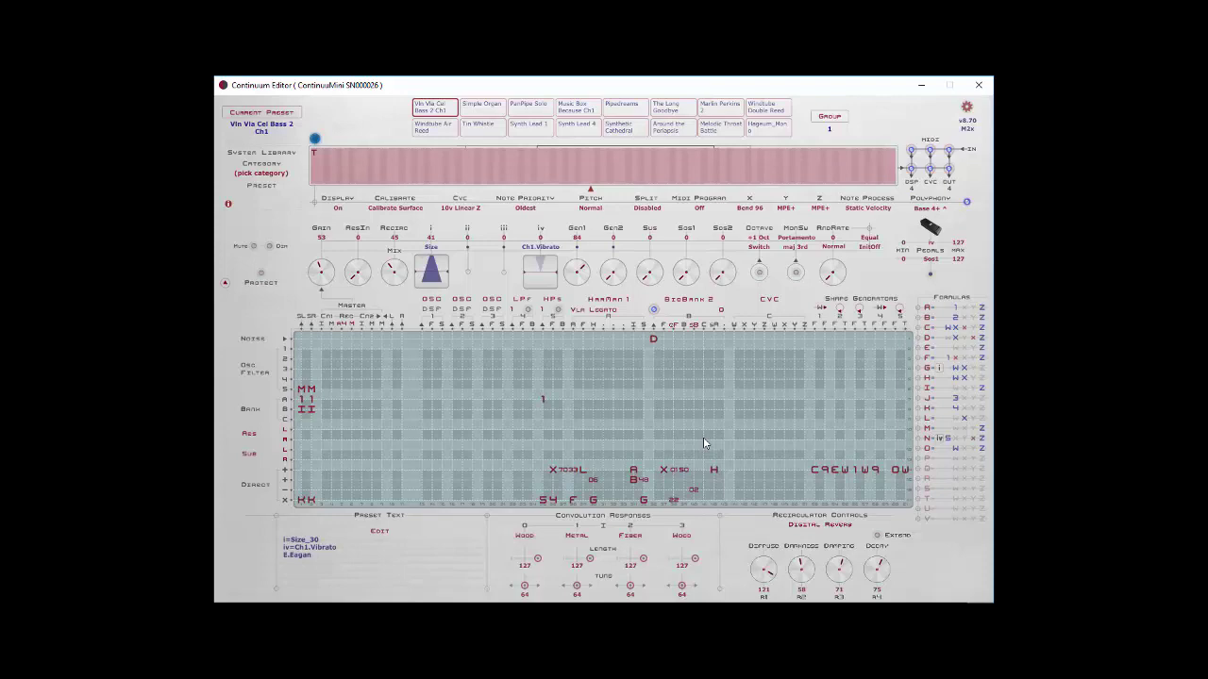
# View the MIDI and Global Settings and the Kenton Settings from the Utilities menu.
pyautogui.click(965, 106)
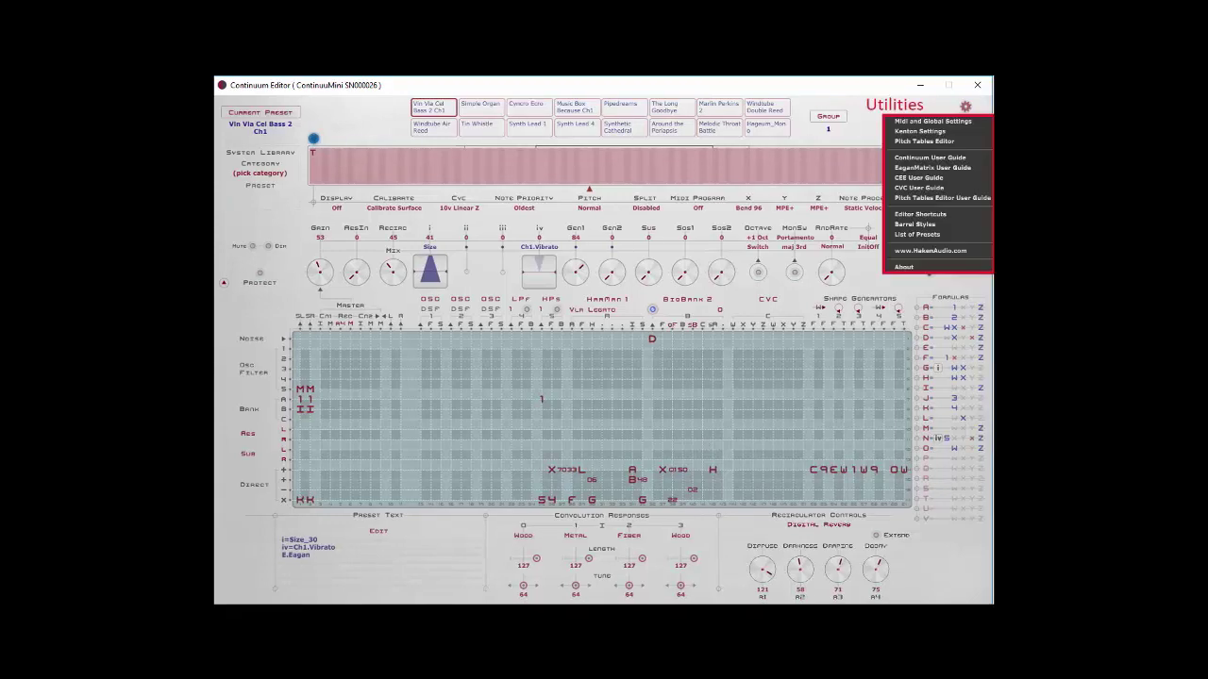
pyautogui.click(932, 121)
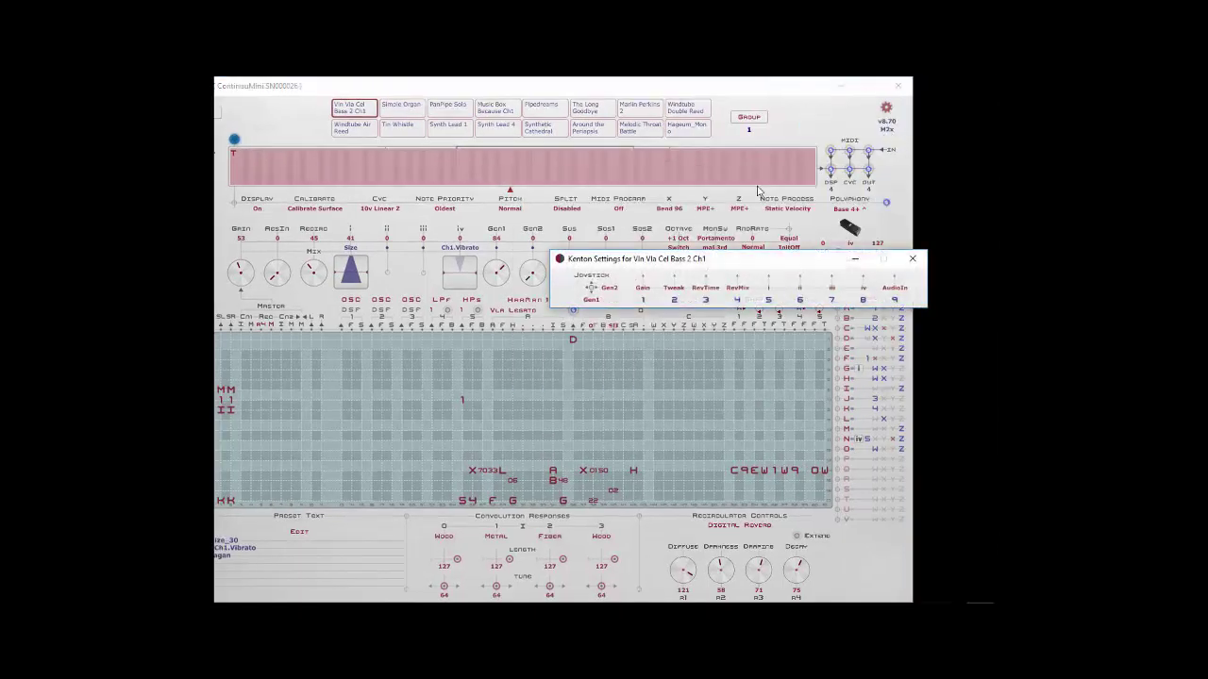
pyautogui.click(912, 258)
# Load the Penta Fifths Cycle pitch table in the Pitch Tables Editor.
pyautogui.click(886, 107)
pyautogui.click(901, 141)
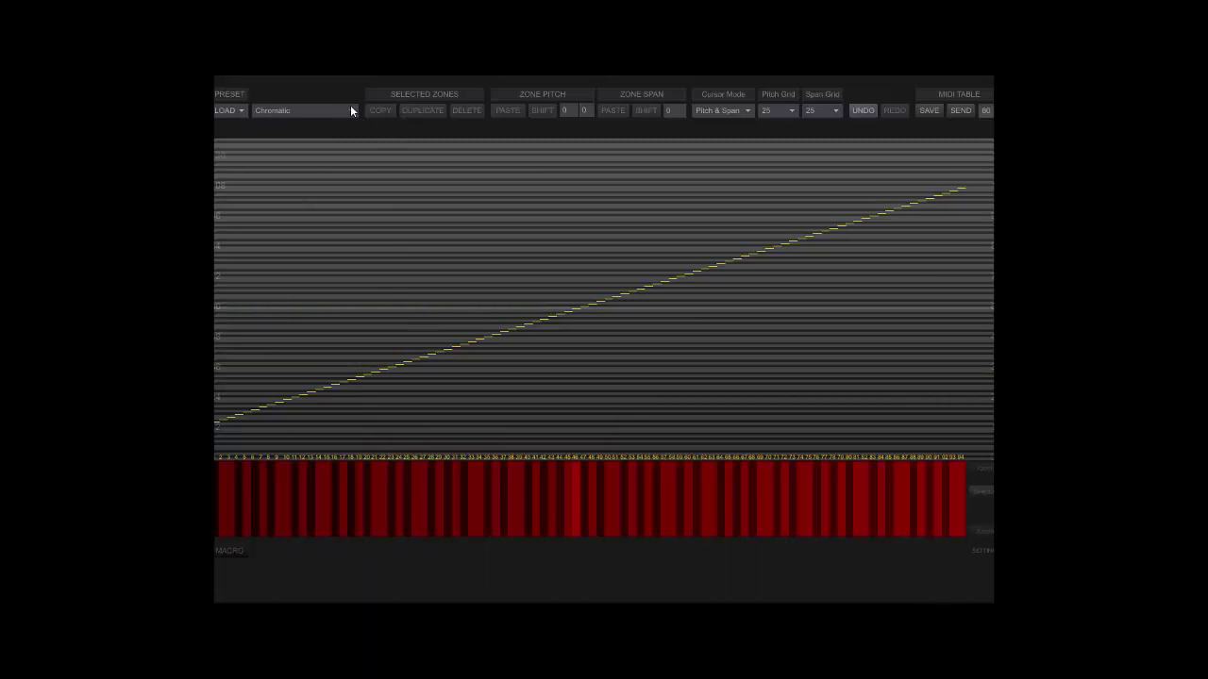
pyautogui.click(350, 110)
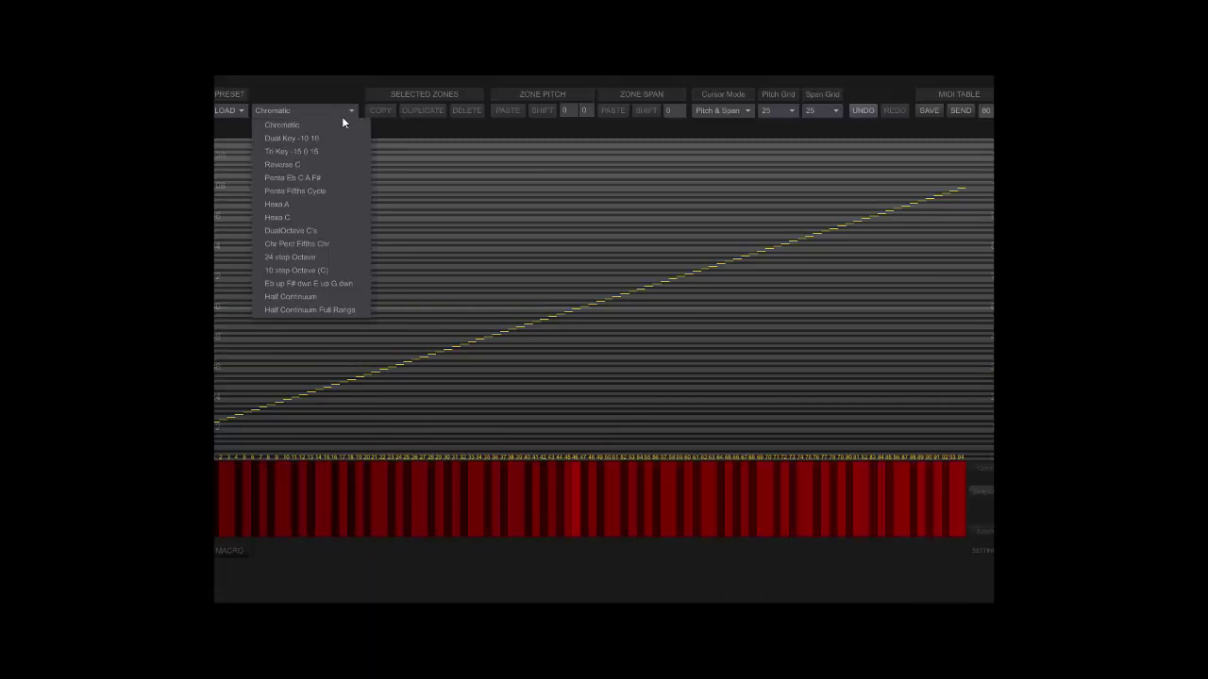
pyautogui.click(305, 193)
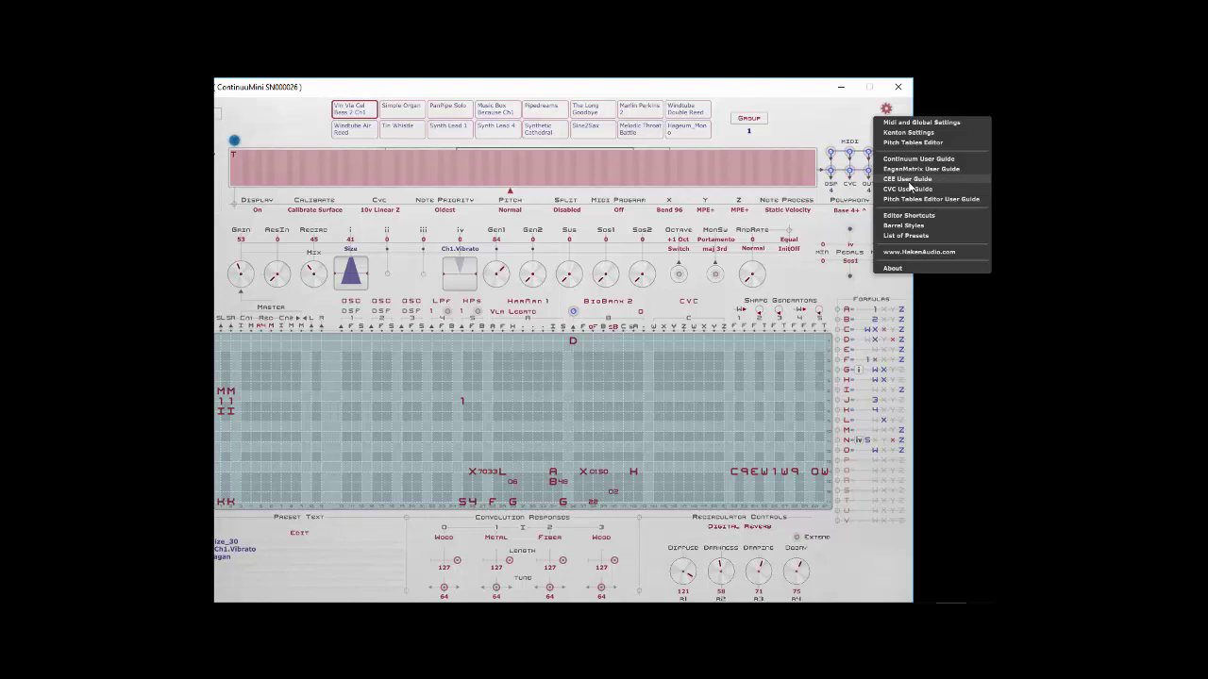
# View the Editor Shortcuts reference and the Size barrel styles.
pyautogui.click(908, 215)
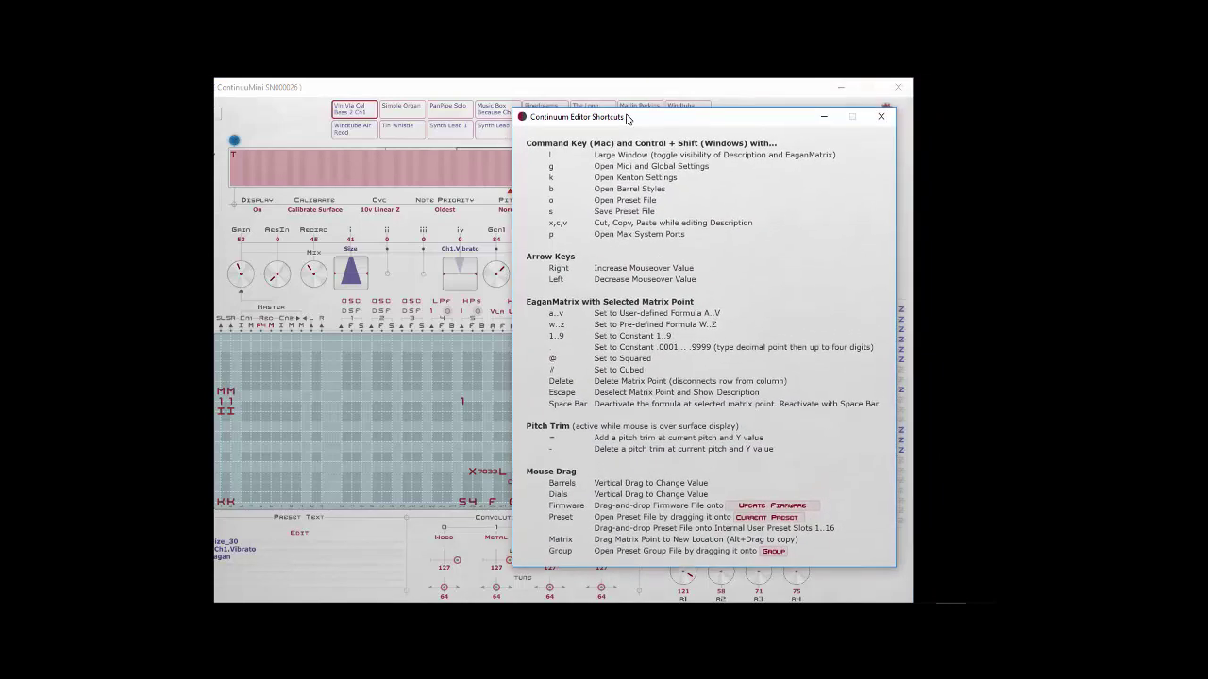
pyautogui.hotkey('ctrl', 'shift', 'b')
pyautogui.click(785, 202)
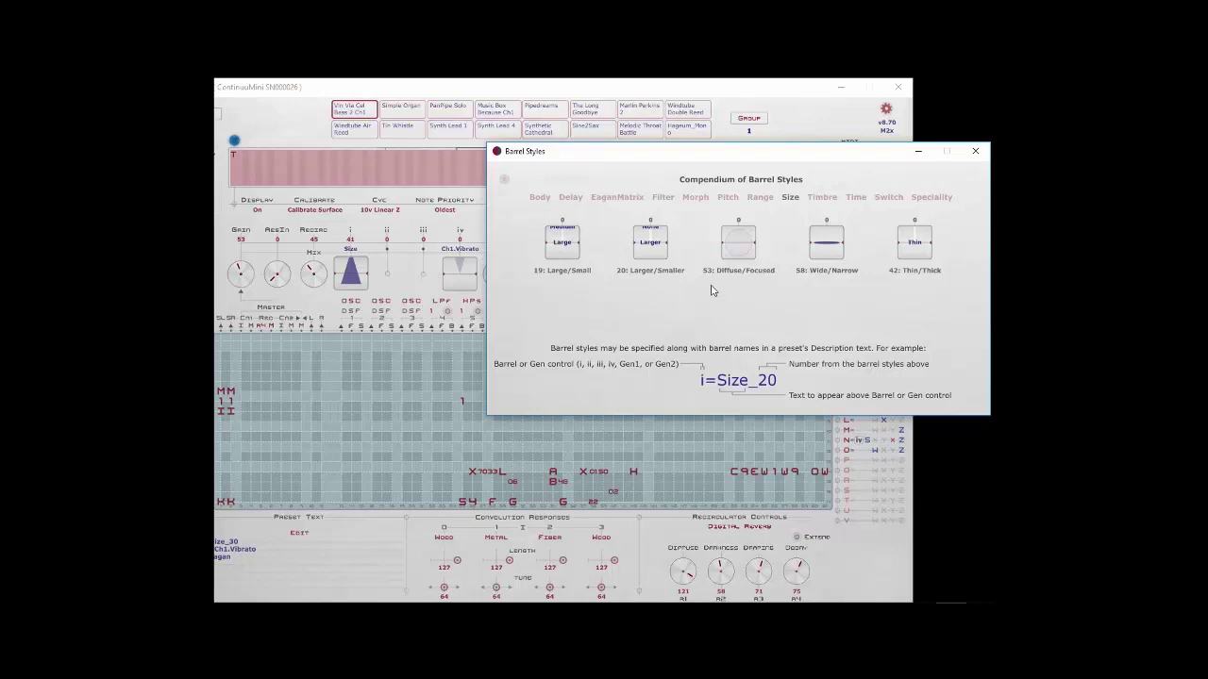
# Look over the List of Presets, then show the About version and credits.
pyautogui.hotkey('ctrl', 'shift', 't')
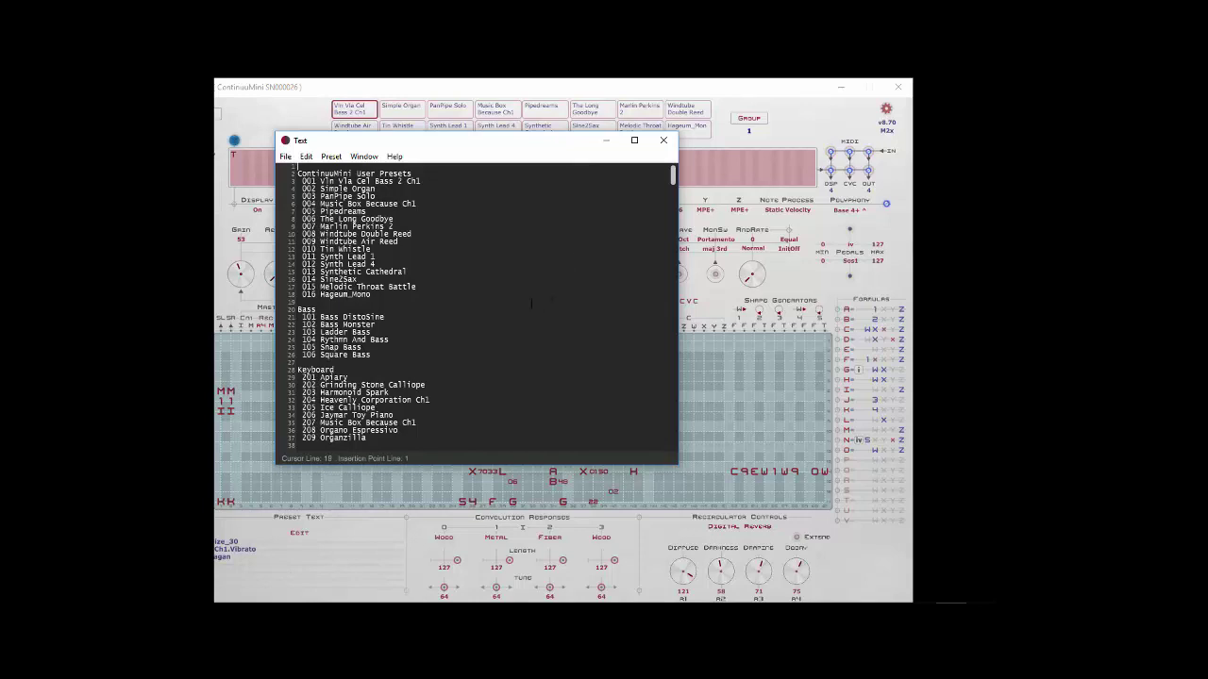
pyautogui.moveTo(673, 175)
pyautogui.mouseDown()
pyautogui.moveTo(668, 274)
pyautogui.moveTo(673, 175)
pyautogui.mouseUp()
pyautogui.click(664, 142)
pyautogui.click(886, 109)
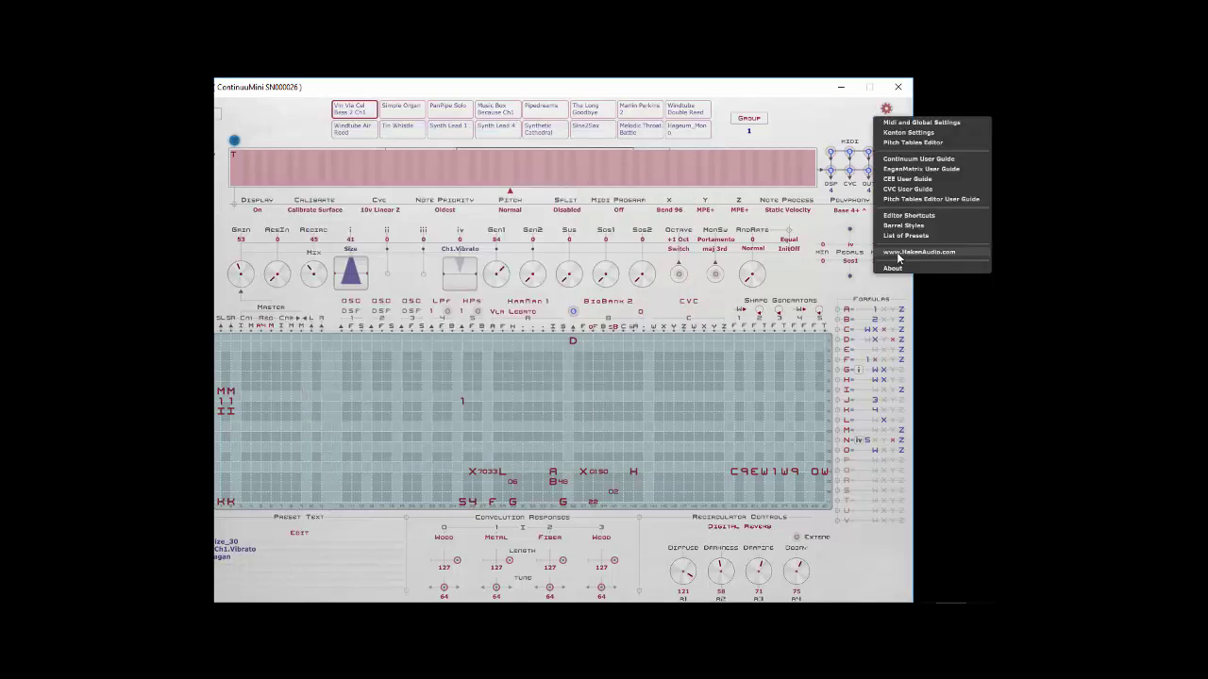
pyautogui.click(893, 267)
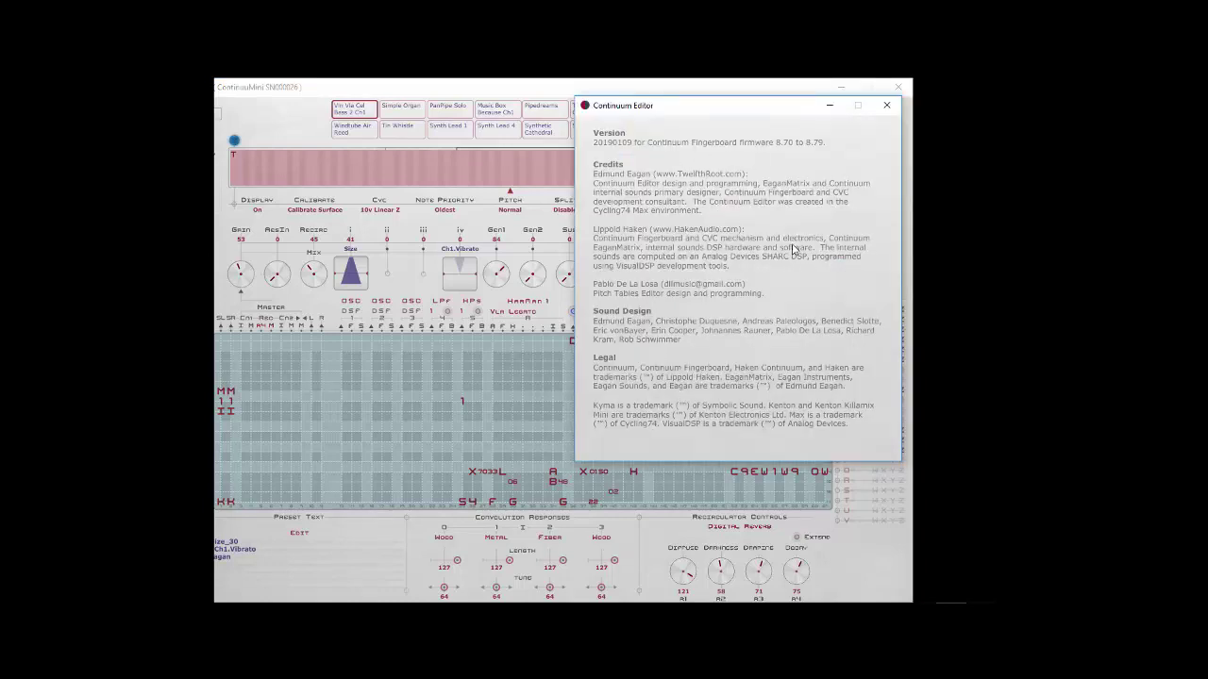
# Close the About window to return to the main preset window.
pyautogui.click(886, 105)
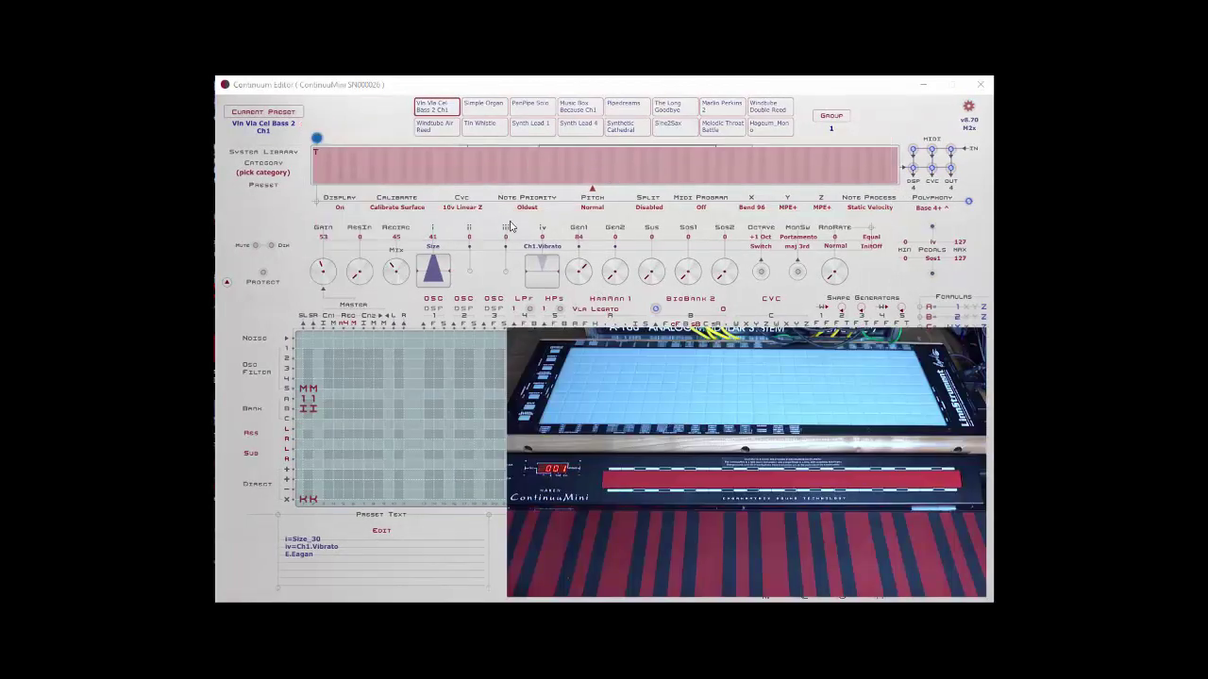
# Set the Display system setting to Off.
pyautogui.click(343, 207)
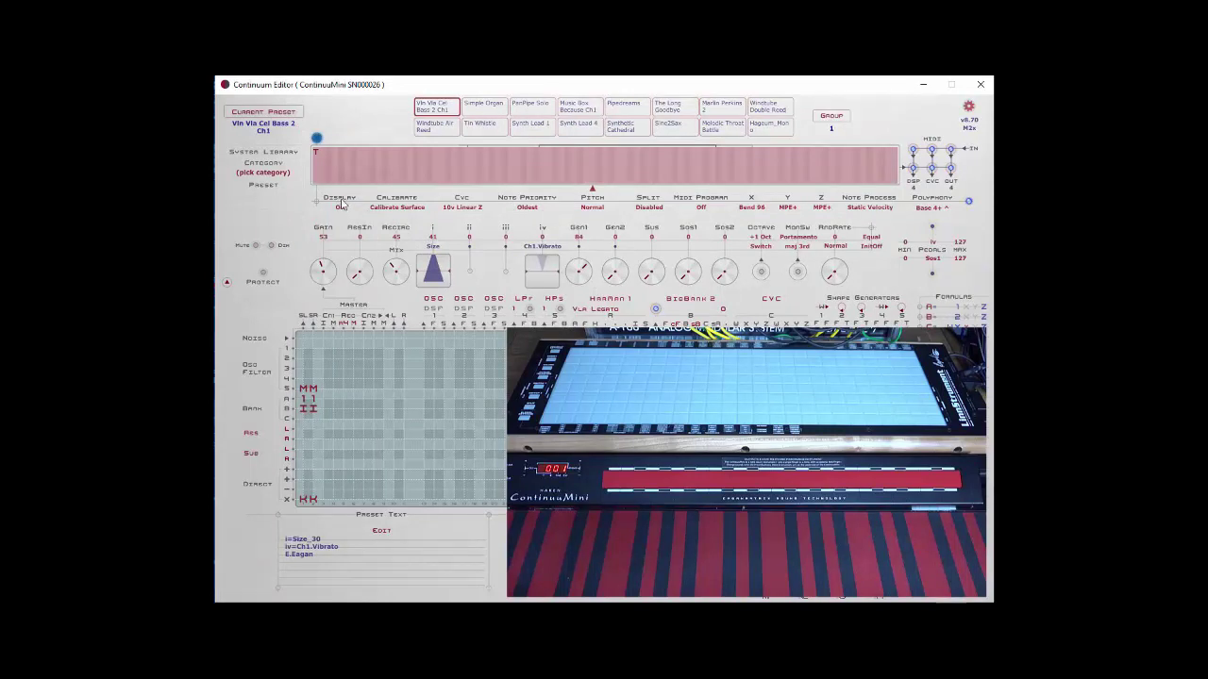
pyautogui.click(342, 205)
pyautogui.click(344, 217)
# Set the Display system setting back to On.
pyautogui.click(340, 208)
pyautogui.click(351, 228)
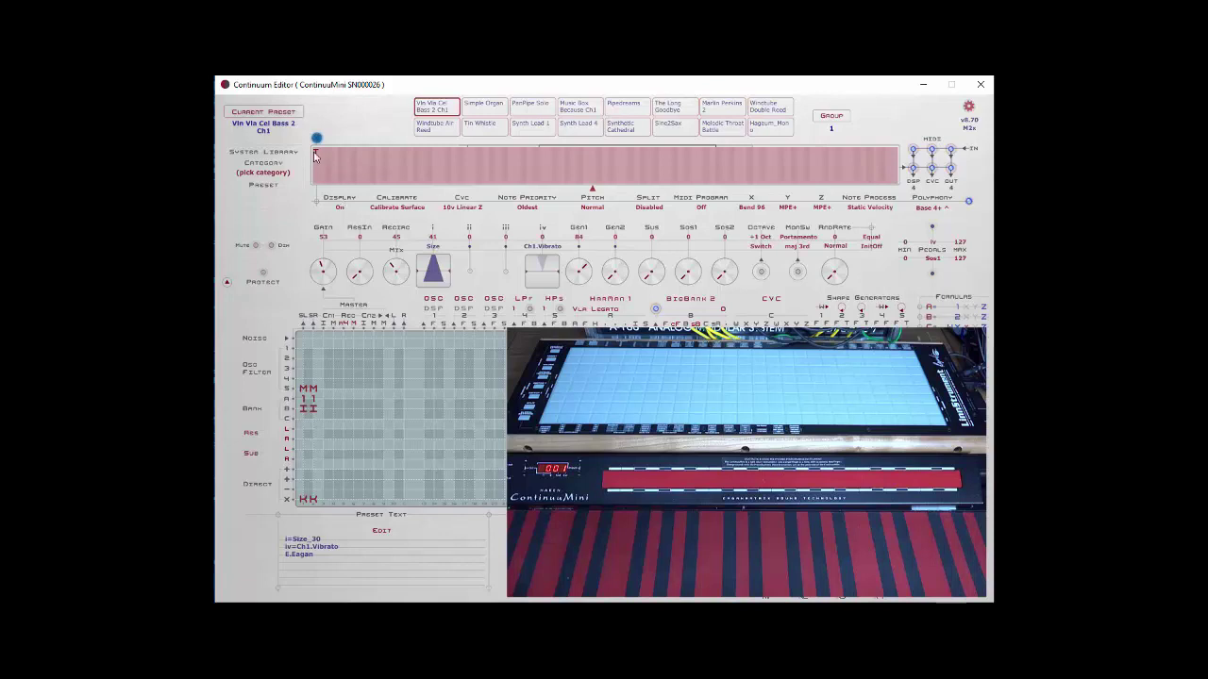
# Play a note on the pink playing strip.
pyautogui.click(556, 178)
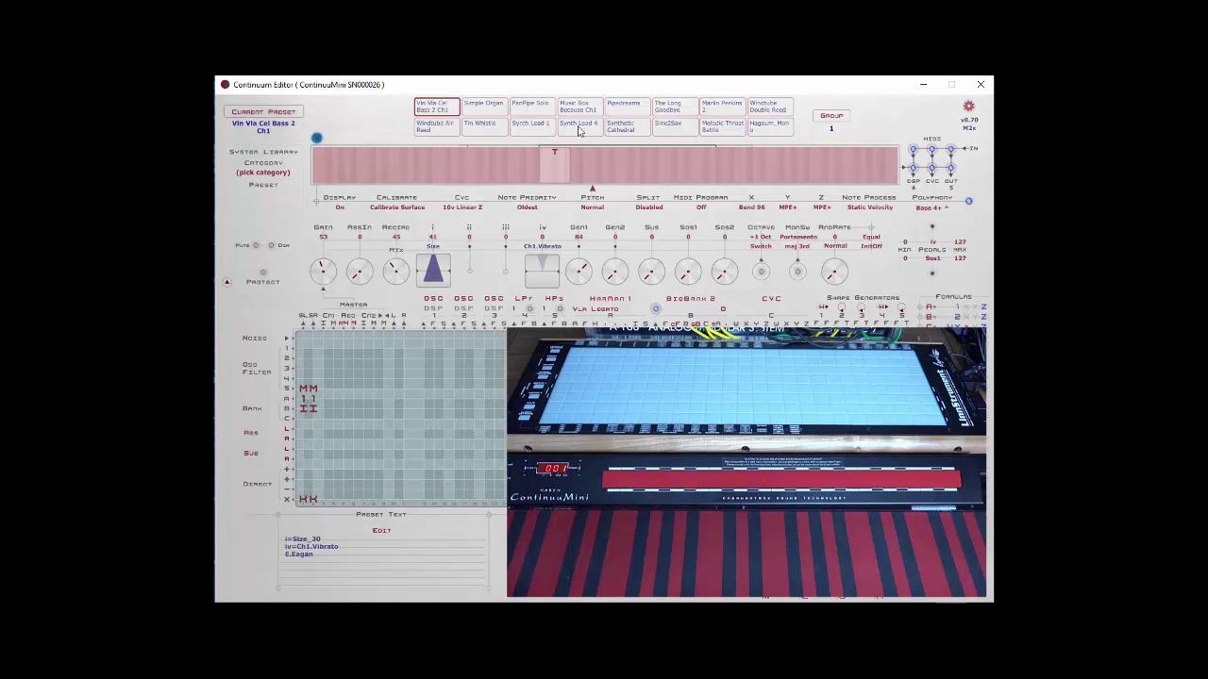
pyautogui.click(486, 132)
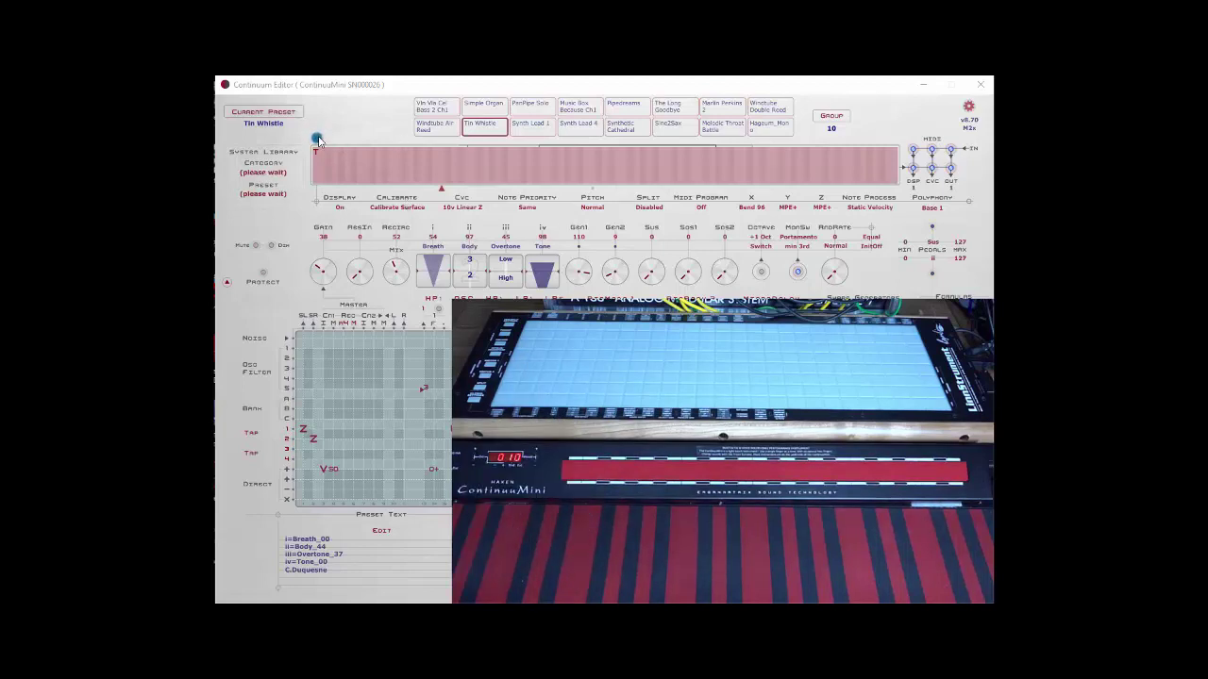
# Show the CVC voltage preset options.
pyautogui.click(469, 208)
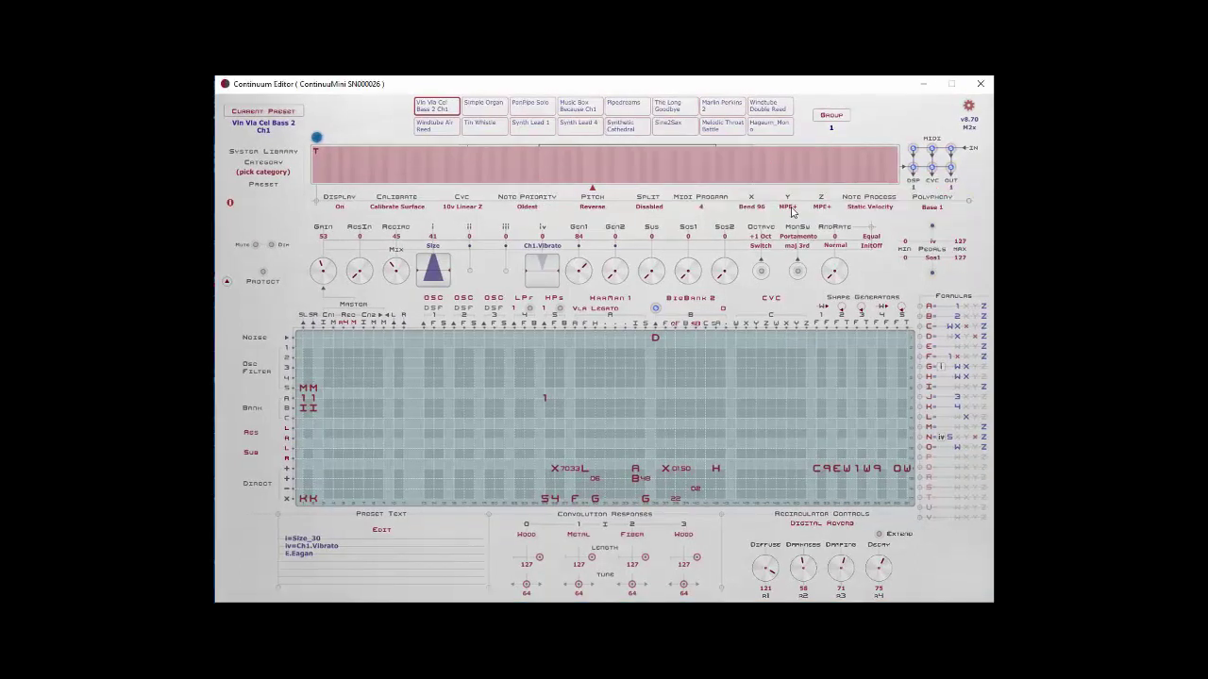
pyautogui.click(790, 207)
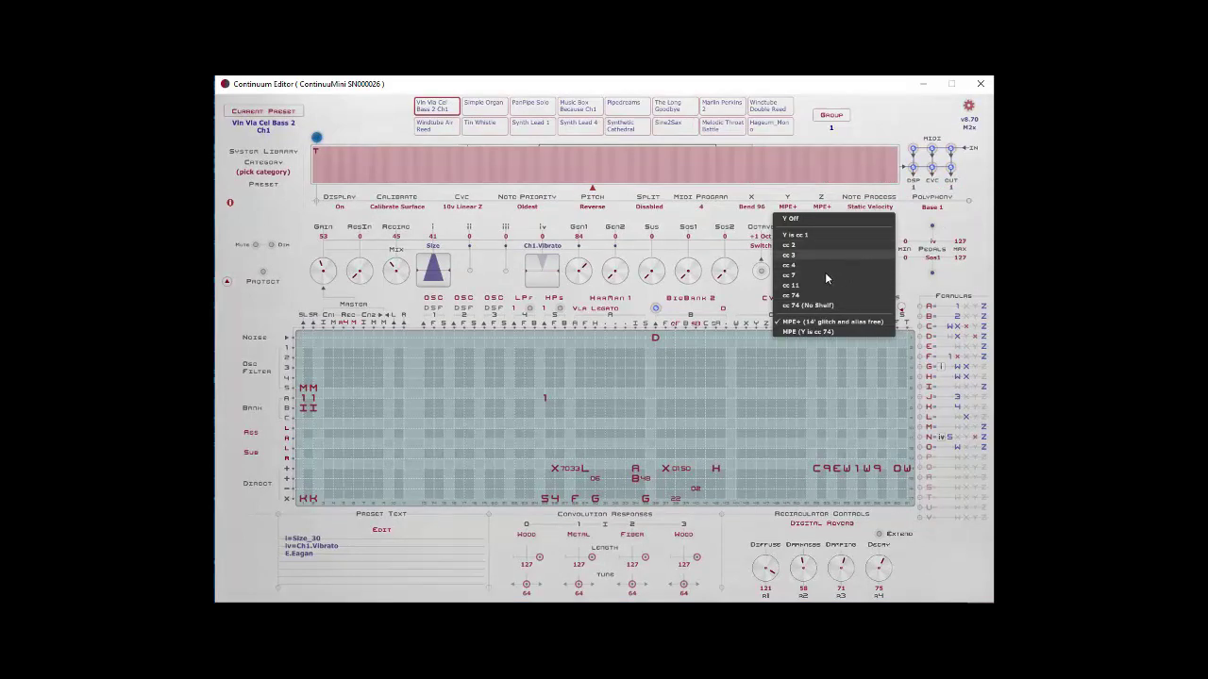
pyautogui.click(930, 260)
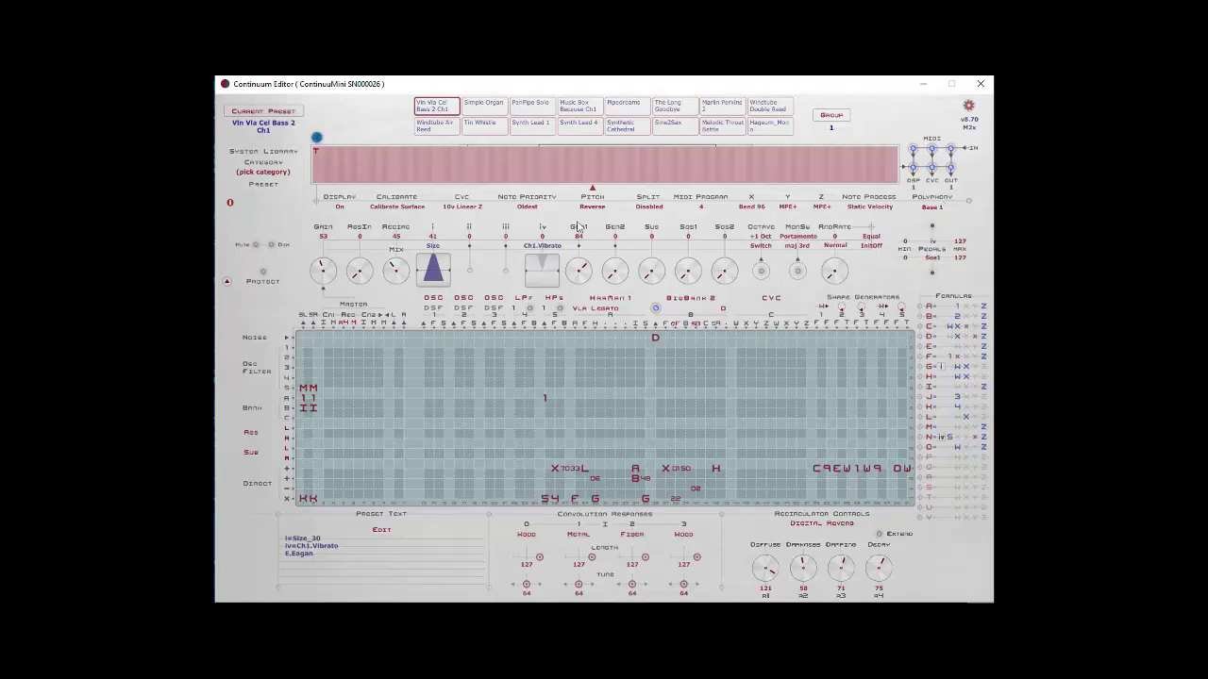
pyautogui.click(528, 208)
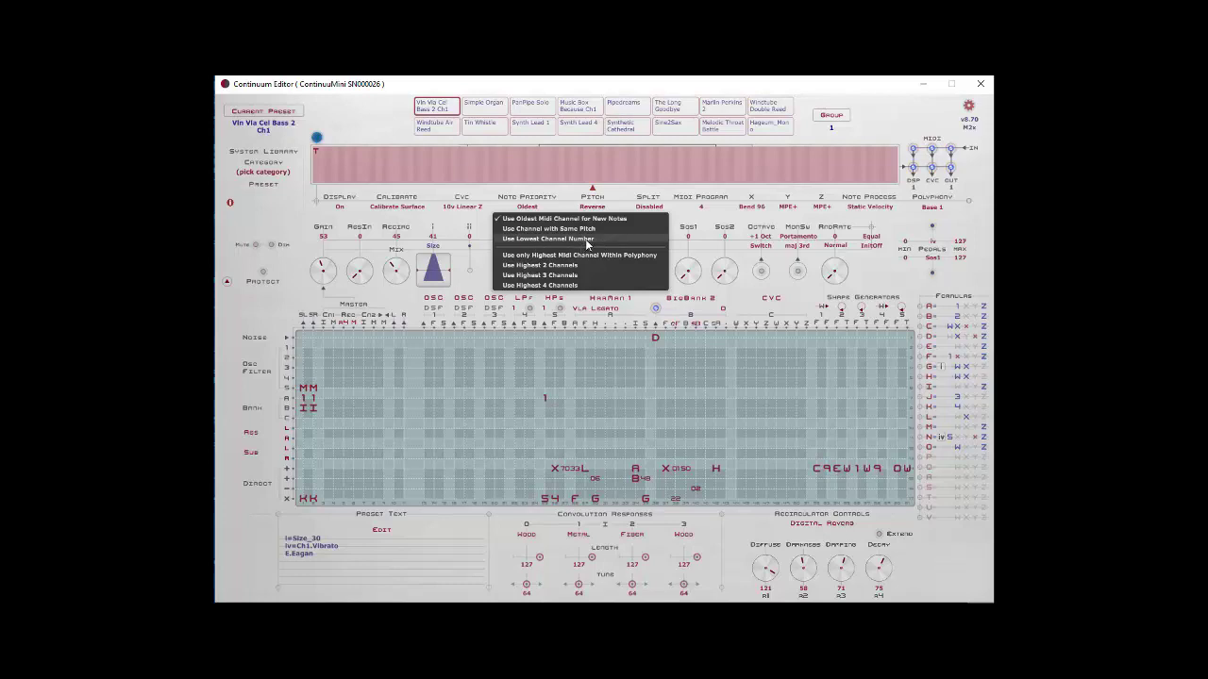
pyautogui.press('Escape')
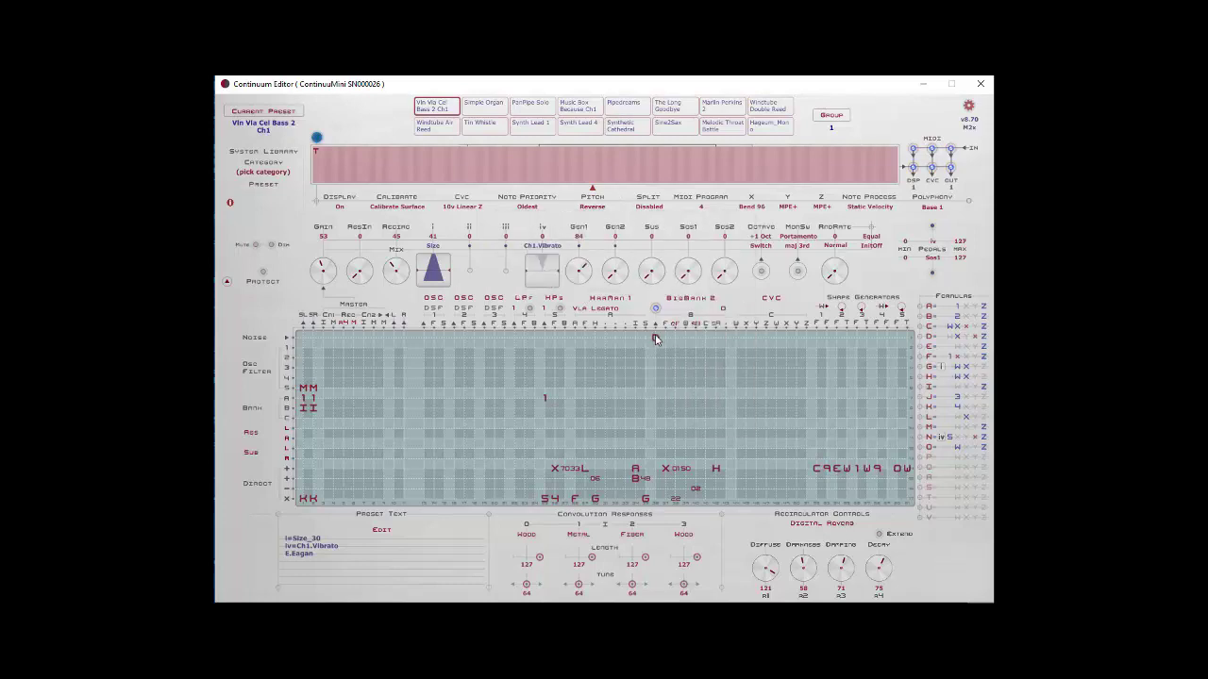
# Review the Note Priority options and Y controller choices, leaving Y at MPE+.
pyautogui.click(656, 339)
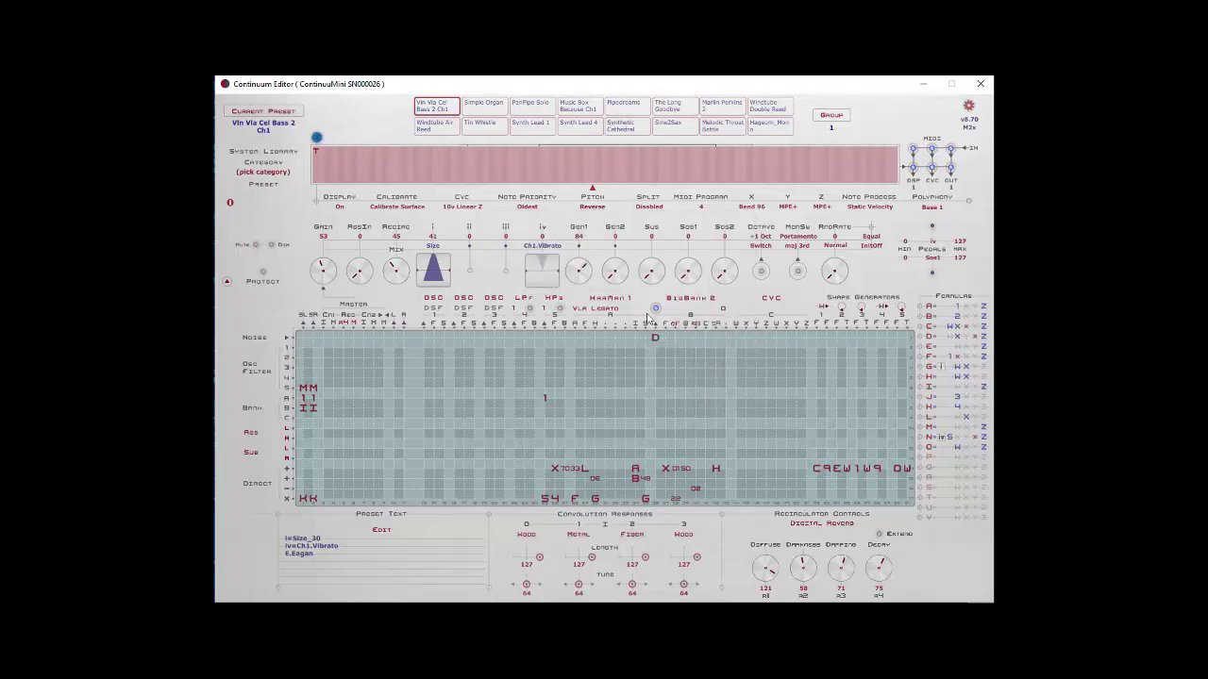
pyautogui.click(528, 207)
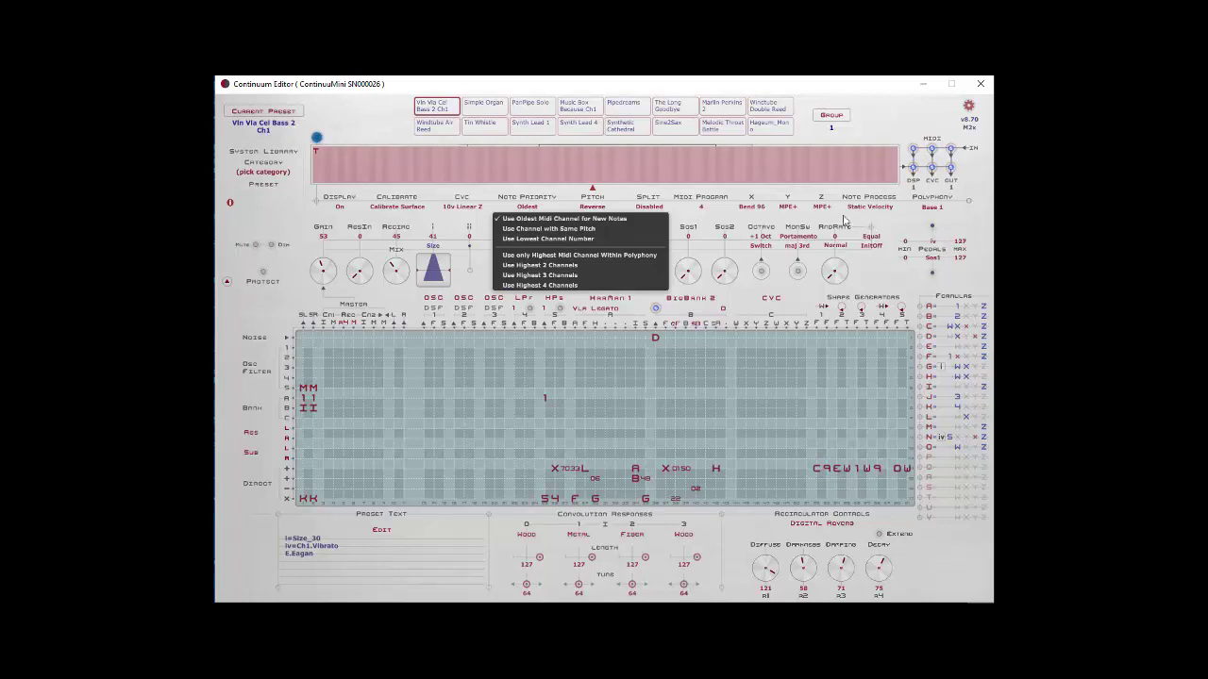
pyautogui.click(788, 206)
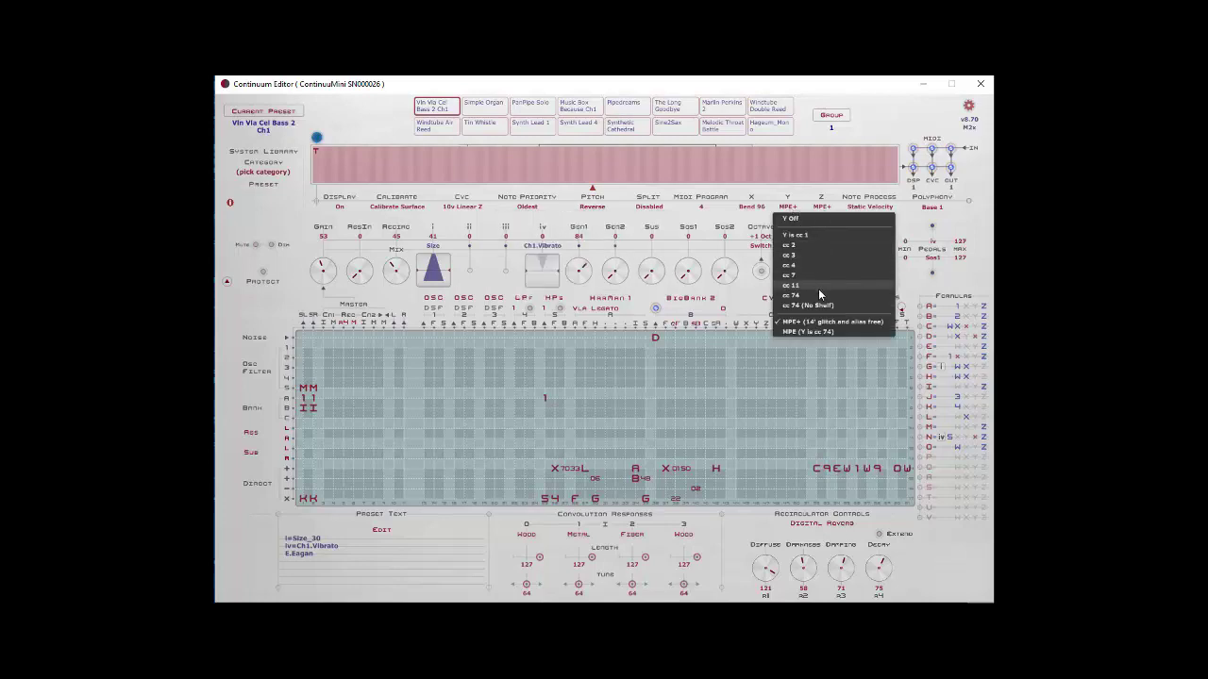
pyautogui.click(934, 208)
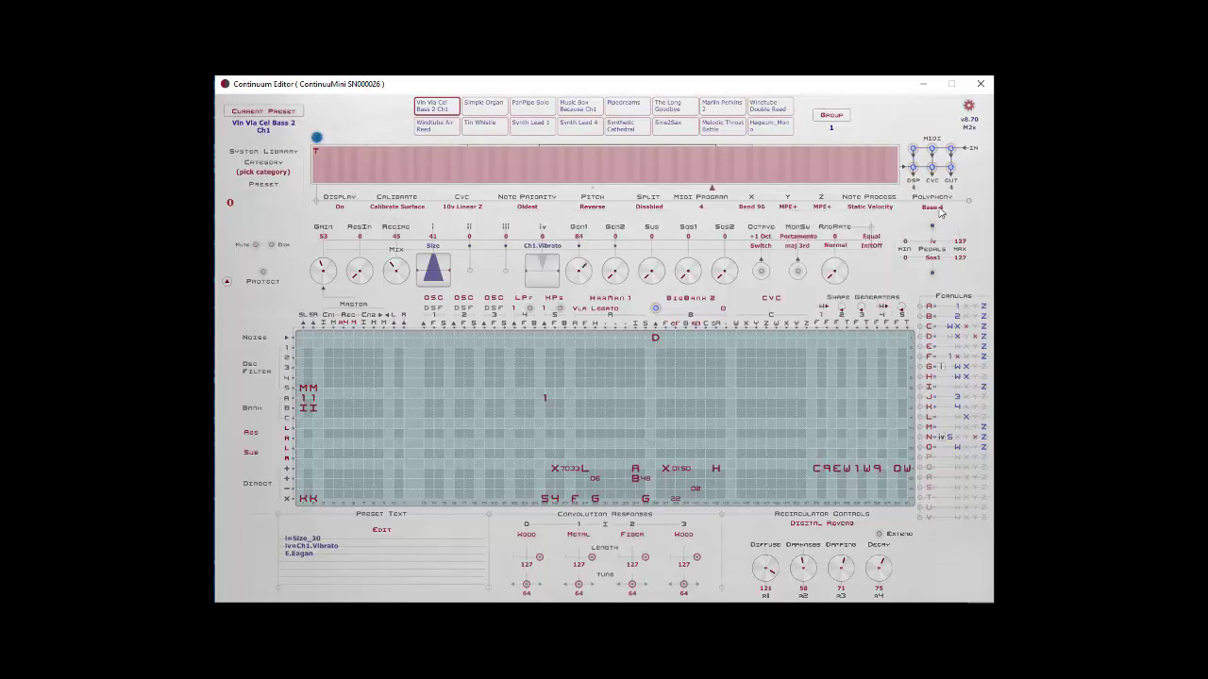
# Recheck Note Priority and Y, then set Z to send cc 11.
pyautogui.click(530, 206)
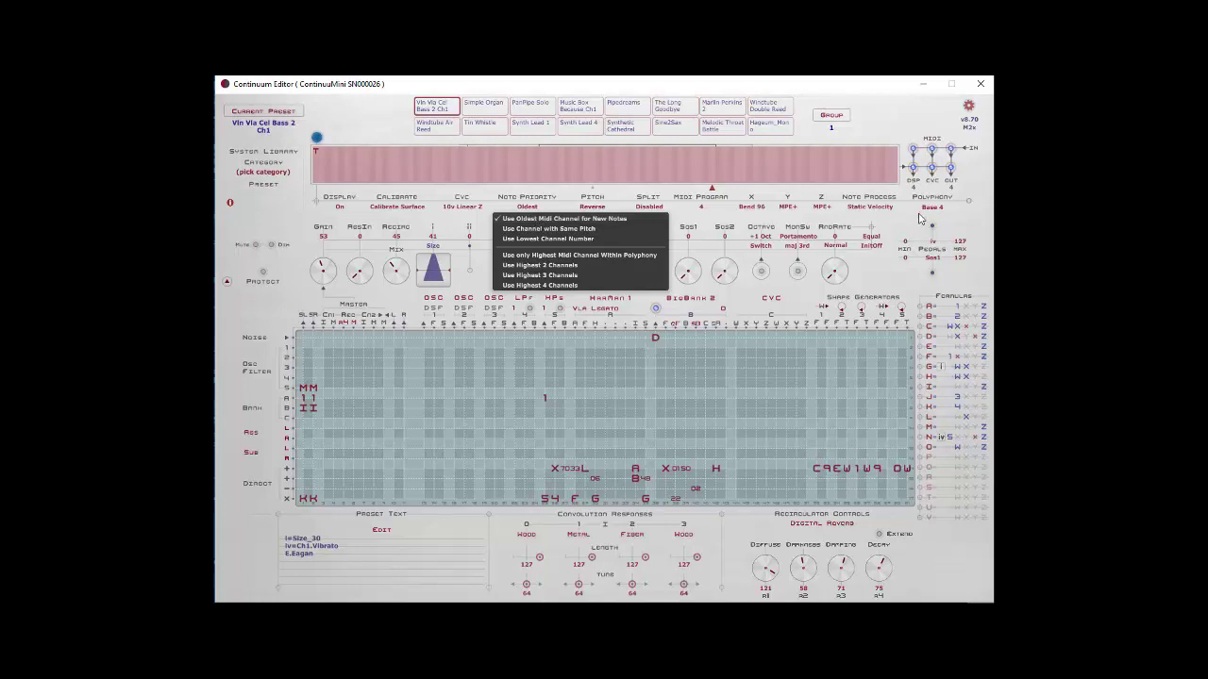
pyautogui.click(790, 206)
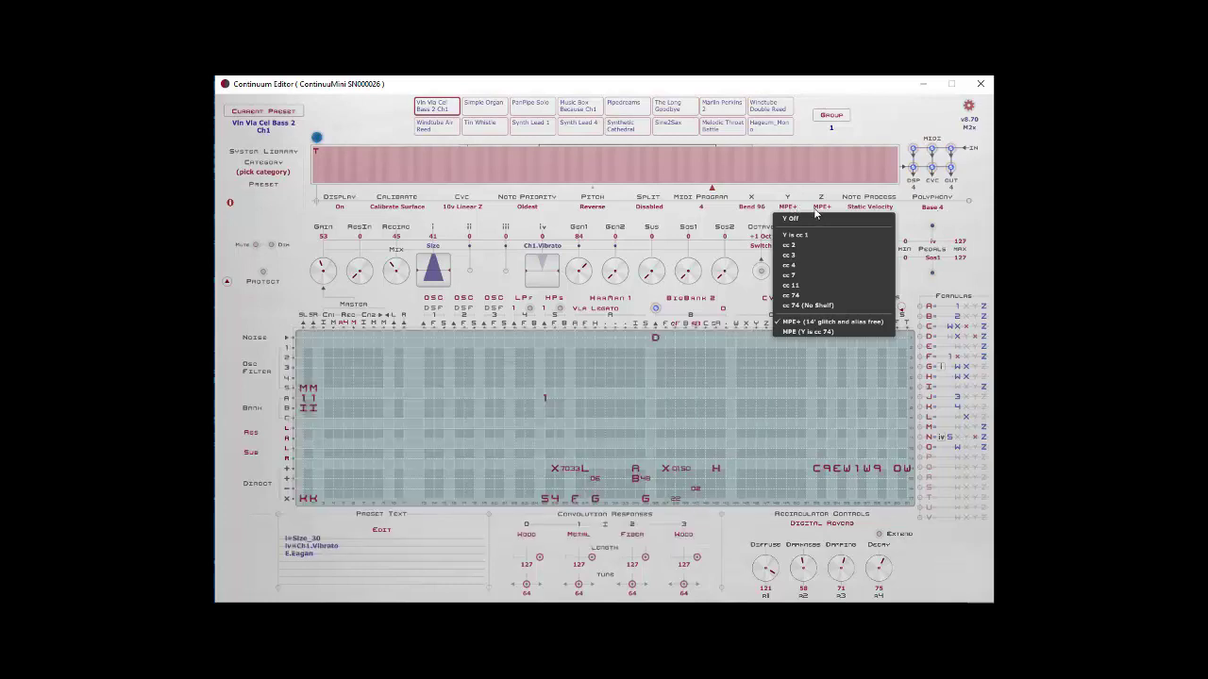
pyautogui.click(817, 209)
pyautogui.click(827, 286)
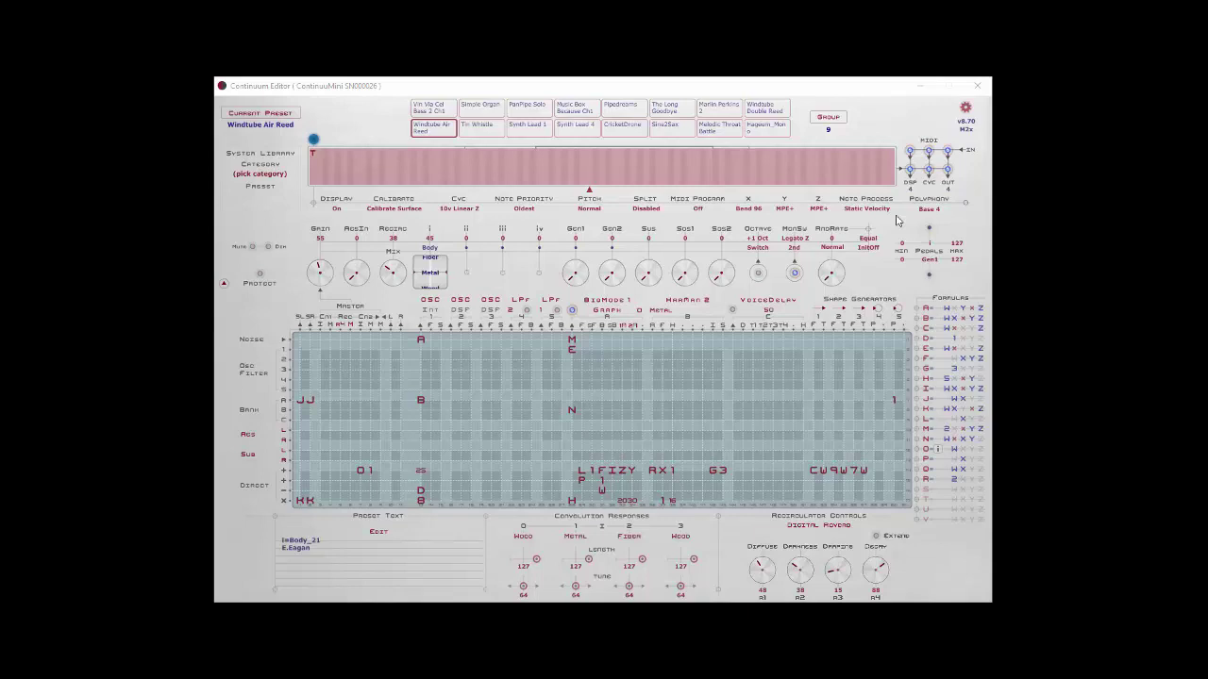
# Set note priority to Use Lowest Channel Number, then view the Y controller choices without changing them.
pyautogui.click(526, 210)
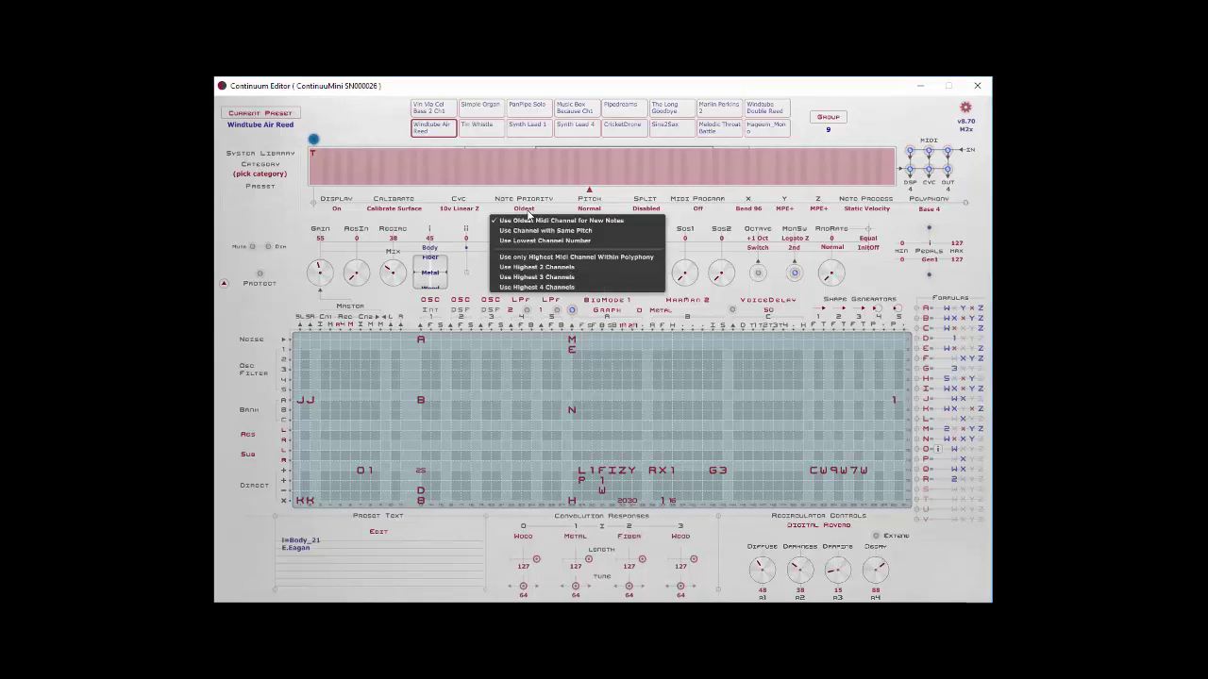
pyautogui.click(538, 240)
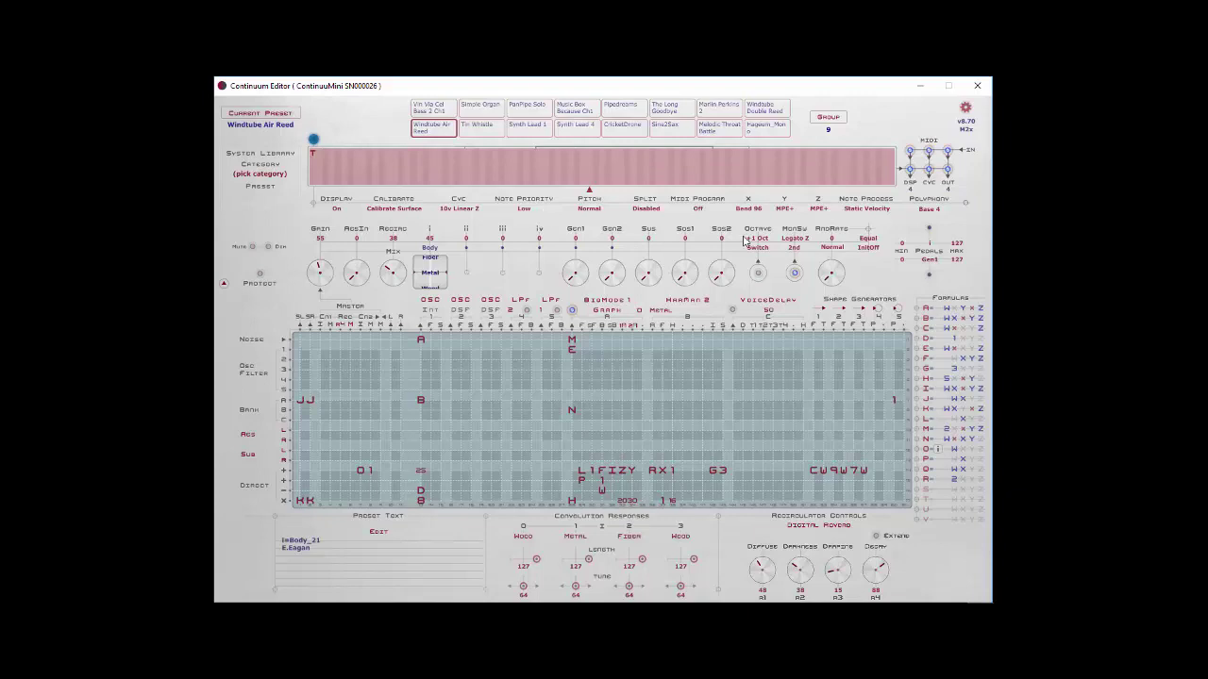
pyautogui.click(786, 208)
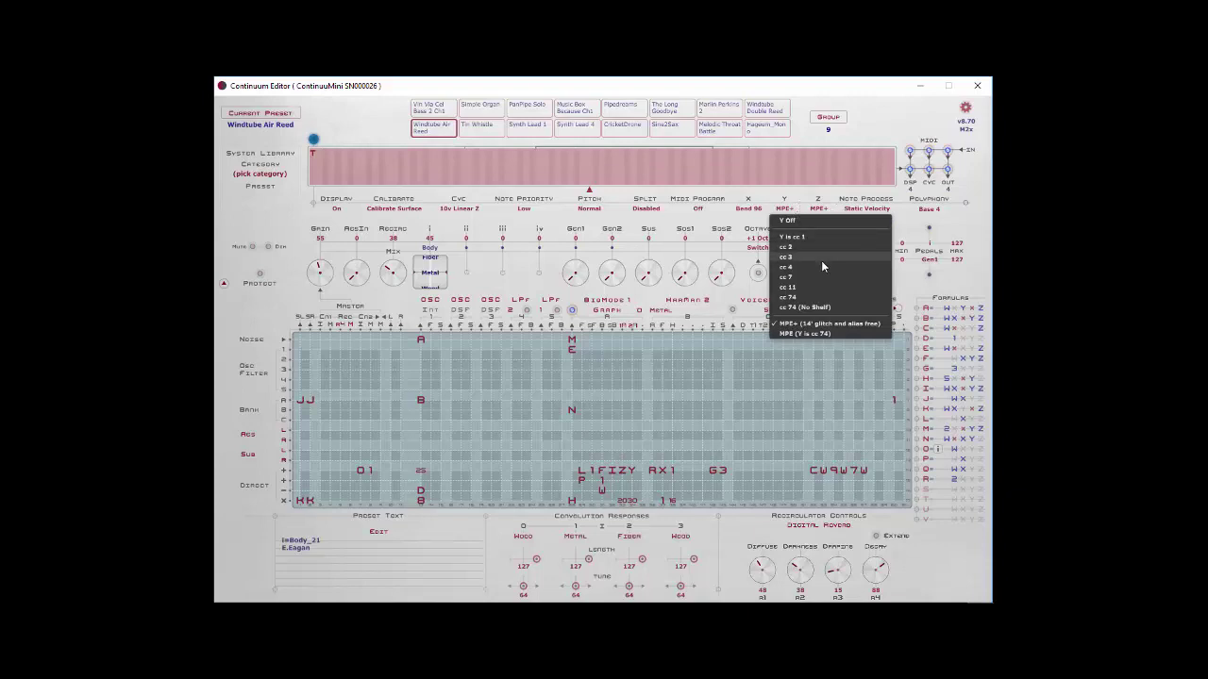
pyautogui.click(698, 253)
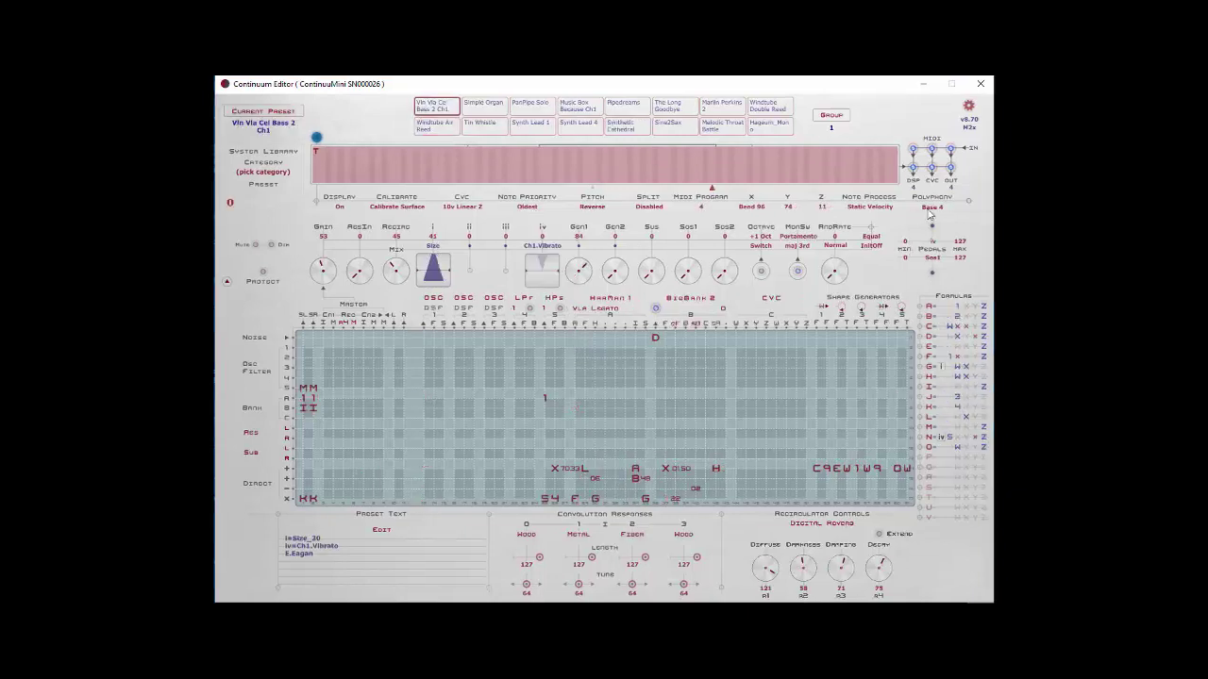
# Check the polyphony options, then set the Y controller back to MPE+.
pyautogui.click(931, 208)
pyautogui.click(934, 220)
pyautogui.click(526, 207)
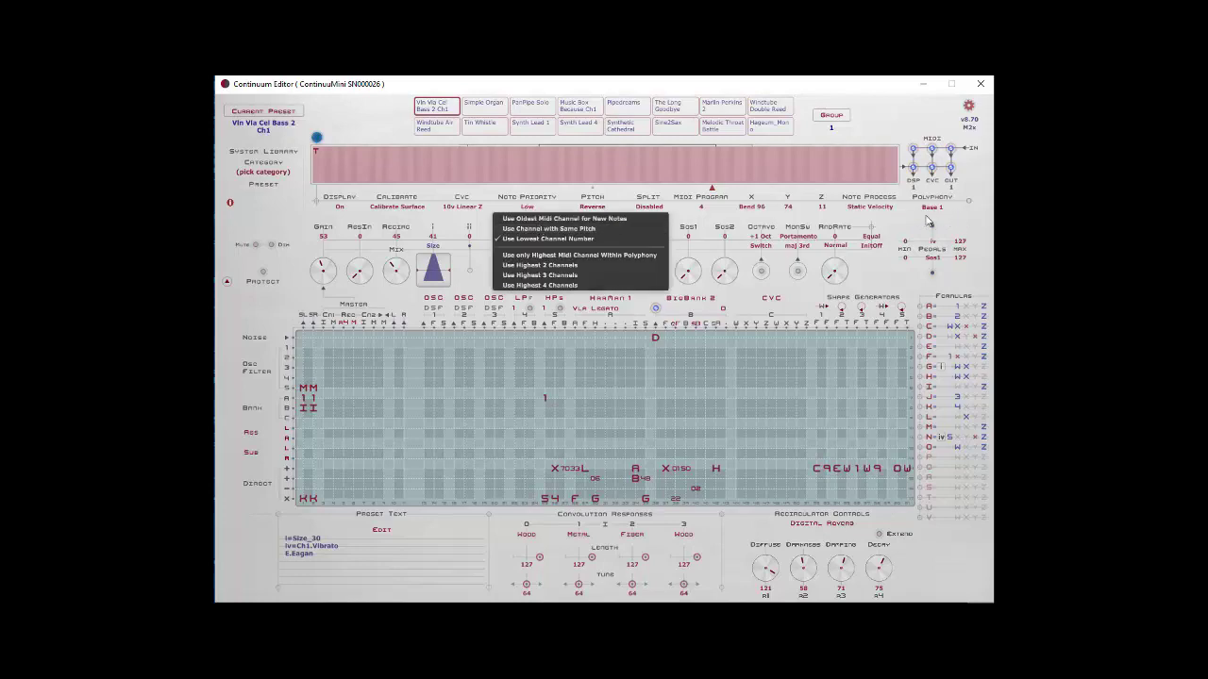
pyautogui.click(788, 209)
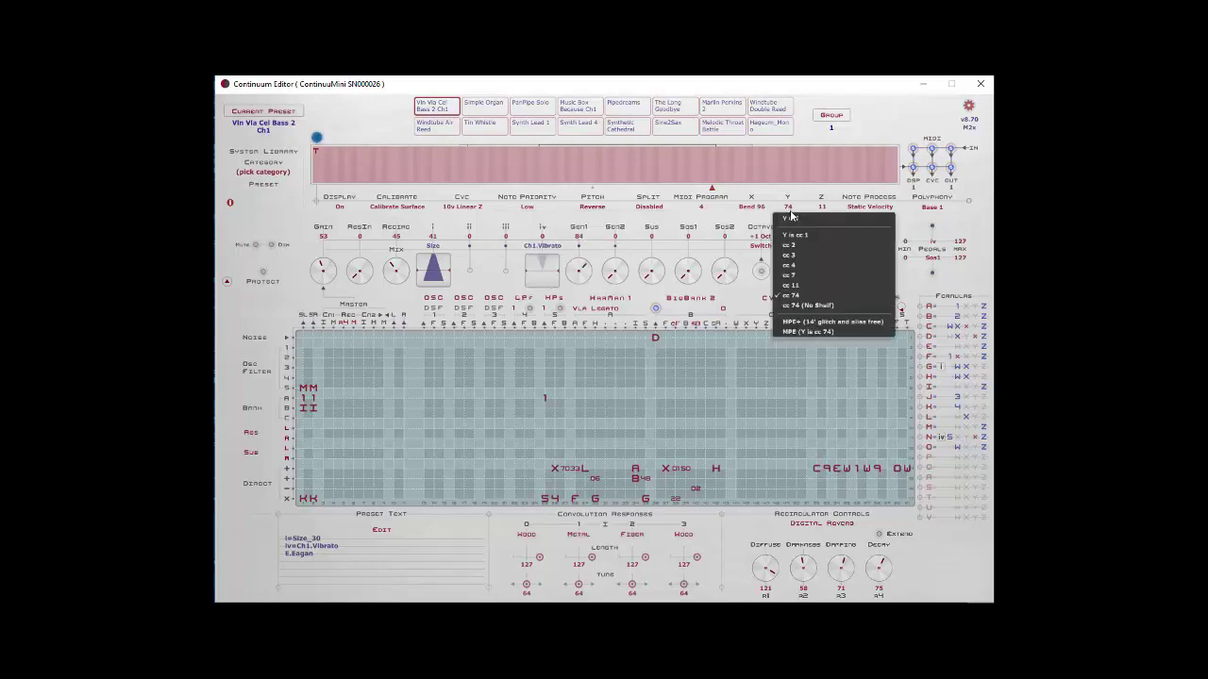
pyautogui.click(811, 322)
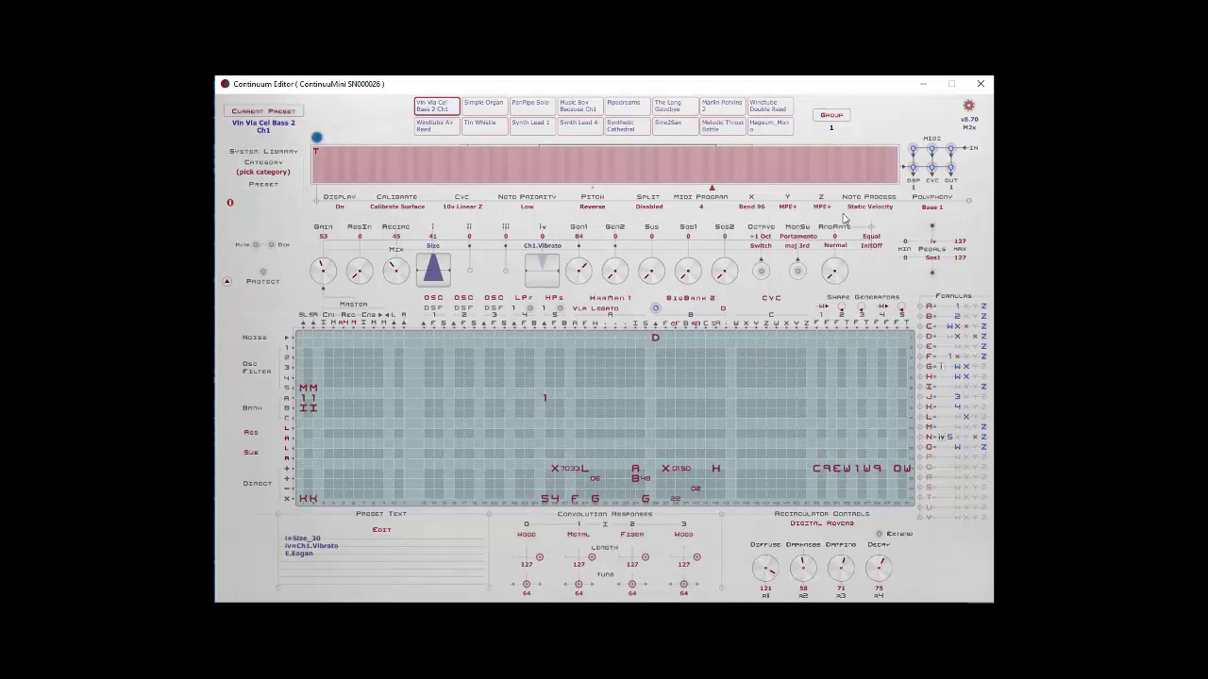
# Set note priority to Use Channel with Same Pitch and base polyphony to 5.
pyautogui.click(536, 209)
pyautogui.click(550, 230)
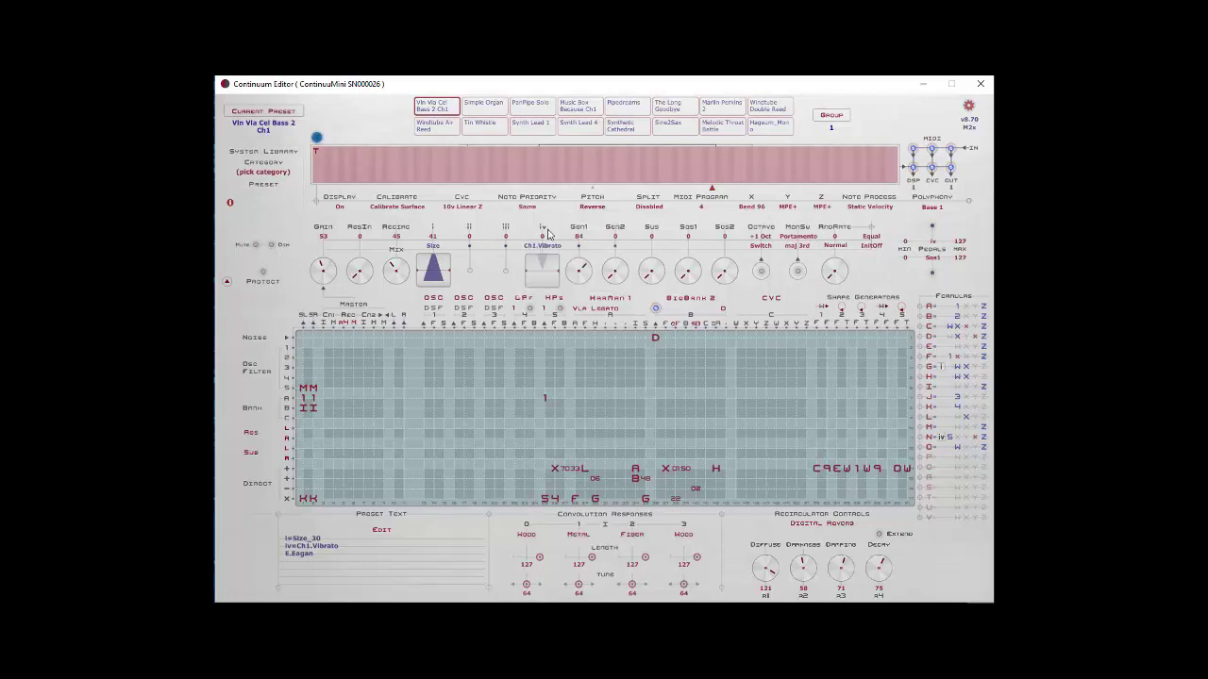
pyautogui.click(931, 207)
pyautogui.click(931, 258)
# Choose Base Polyphony 1 and enable Allow Expanded Polyphony so Polyphony reads Base 1+.
pyautogui.click(936, 212)
pyautogui.click(940, 219)
pyautogui.click(934, 209)
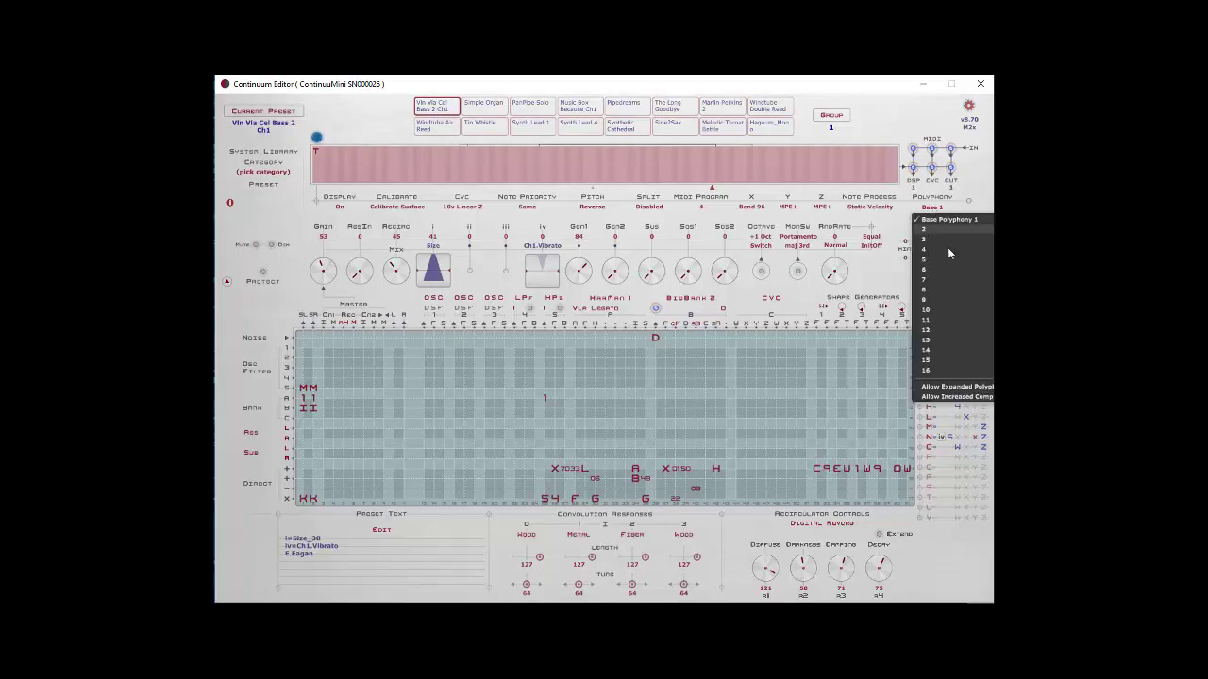
pyautogui.click(953, 386)
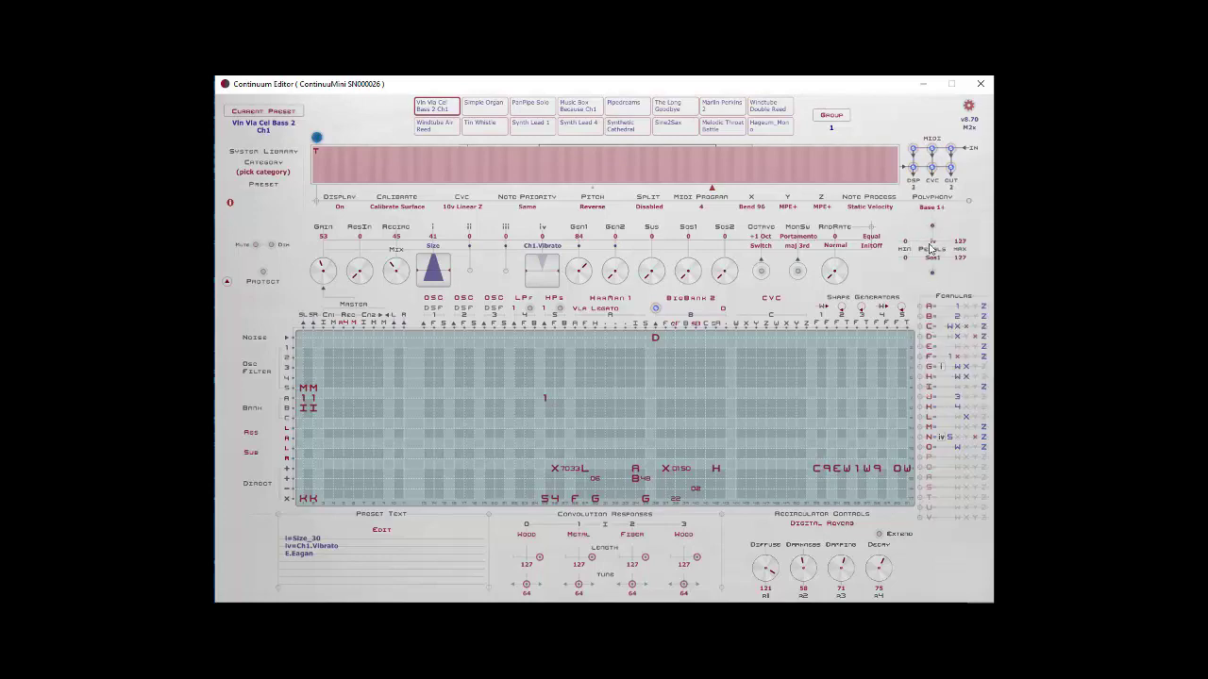
# Choose Use Oldest Midi Channel for New Notes as the note priority.
pyautogui.click(535, 211)
pyautogui.click(545, 220)
# Close the note priority list and switch Y and Z to plain MPE, with Y as cc 74.
pyautogui.click(538, 211)
pyautogui.click(791, 208)
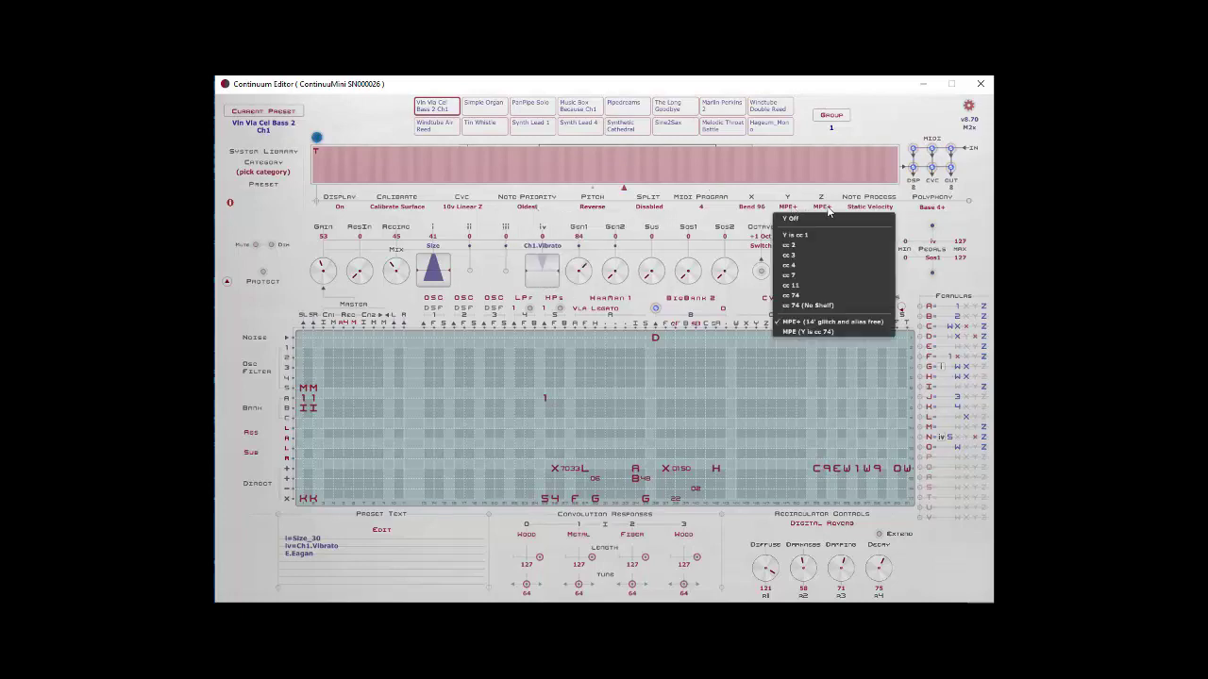
pyautogui.click(810, 332)
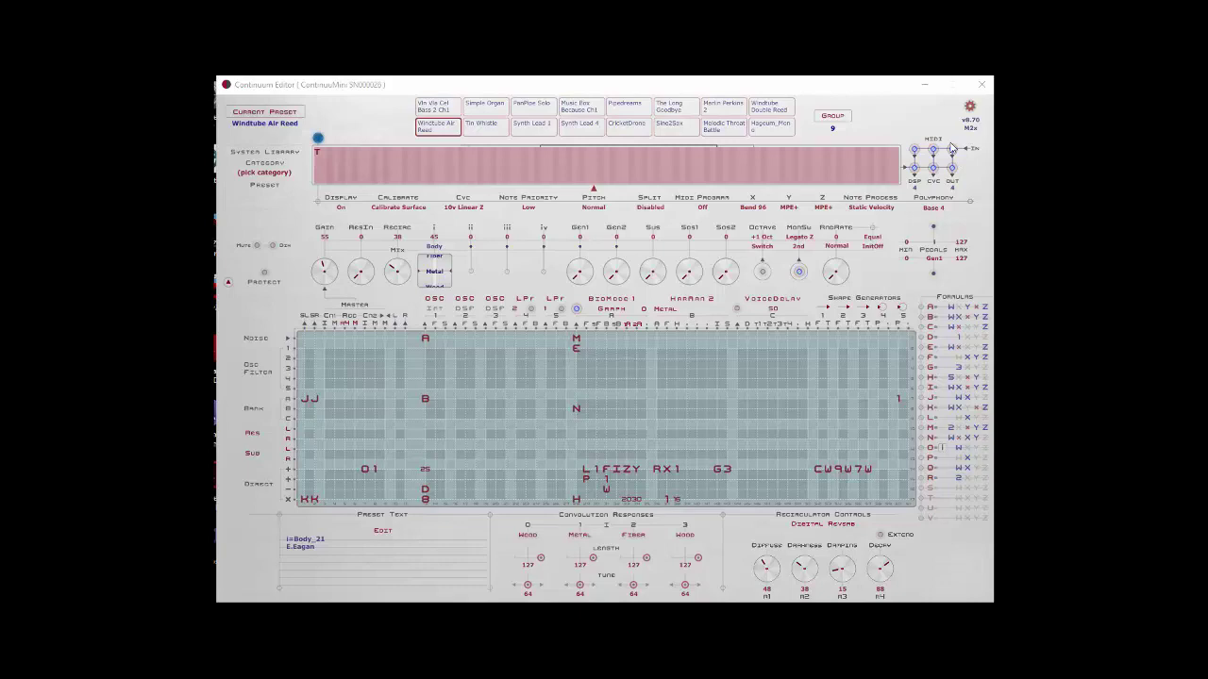
pyautogui.click(797, 209)
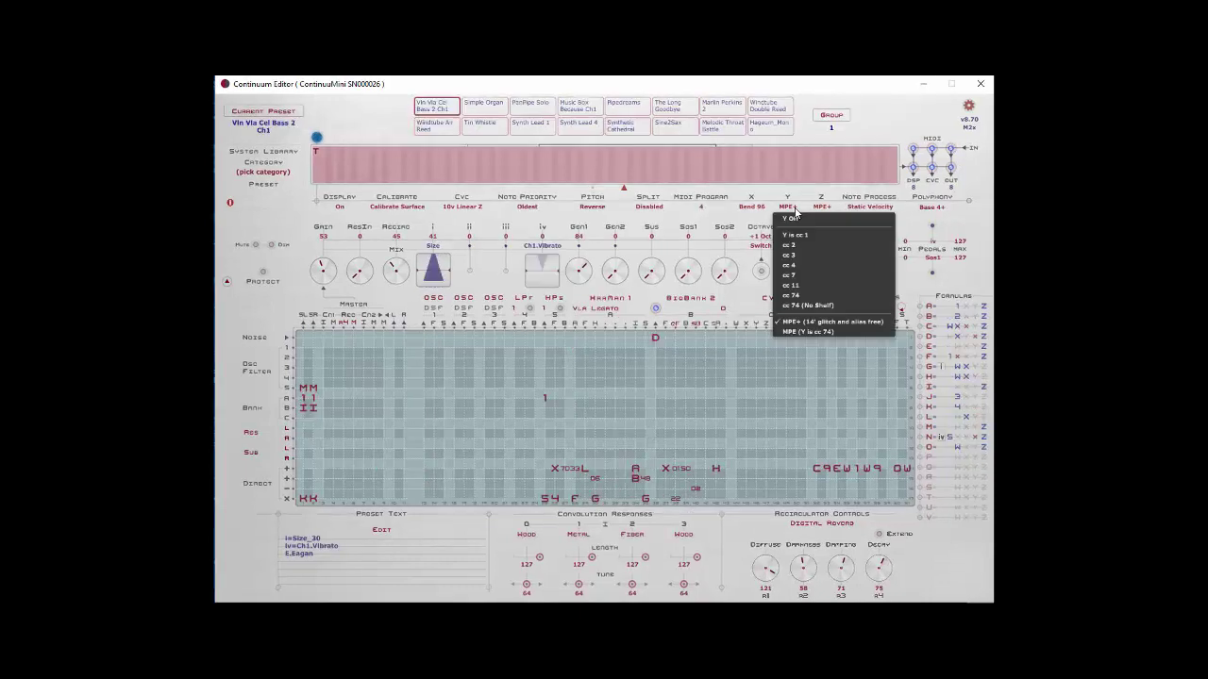
pyautogui.click(802, 262)
pyautogui.click(817, 215)
pyautogui.click(832, 265)
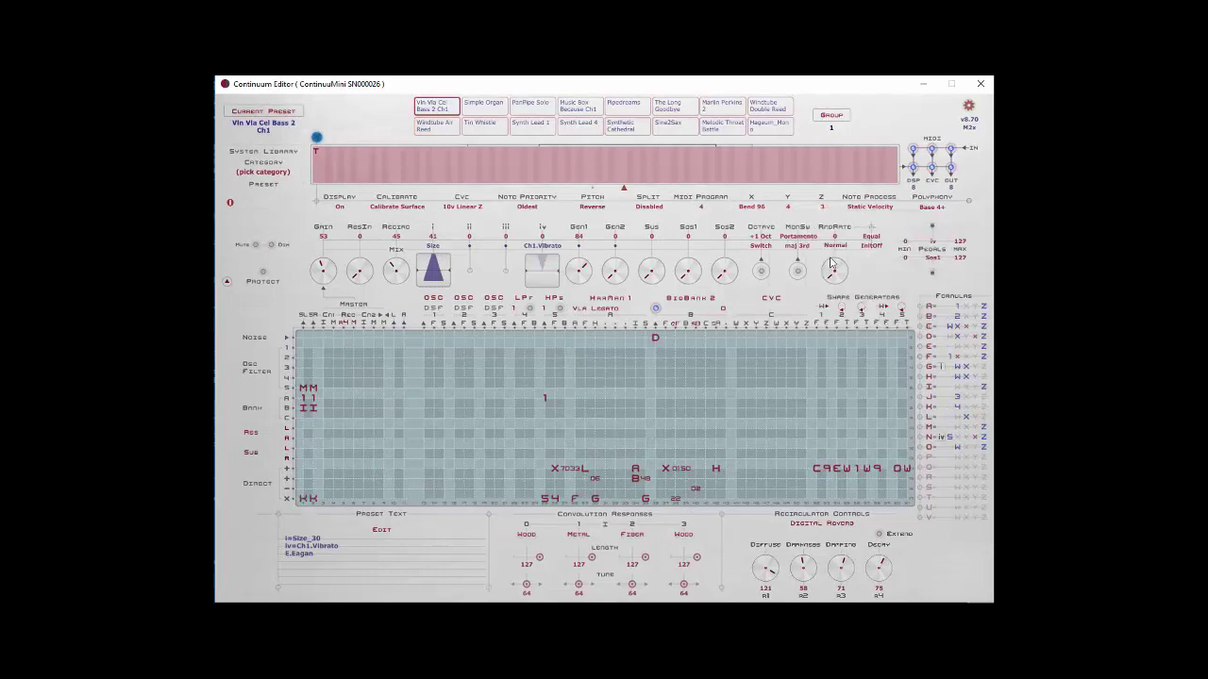
pyautogui.click(791, 210)
pyautogui.click(793, 251)
pyautogui.click(818, 209)
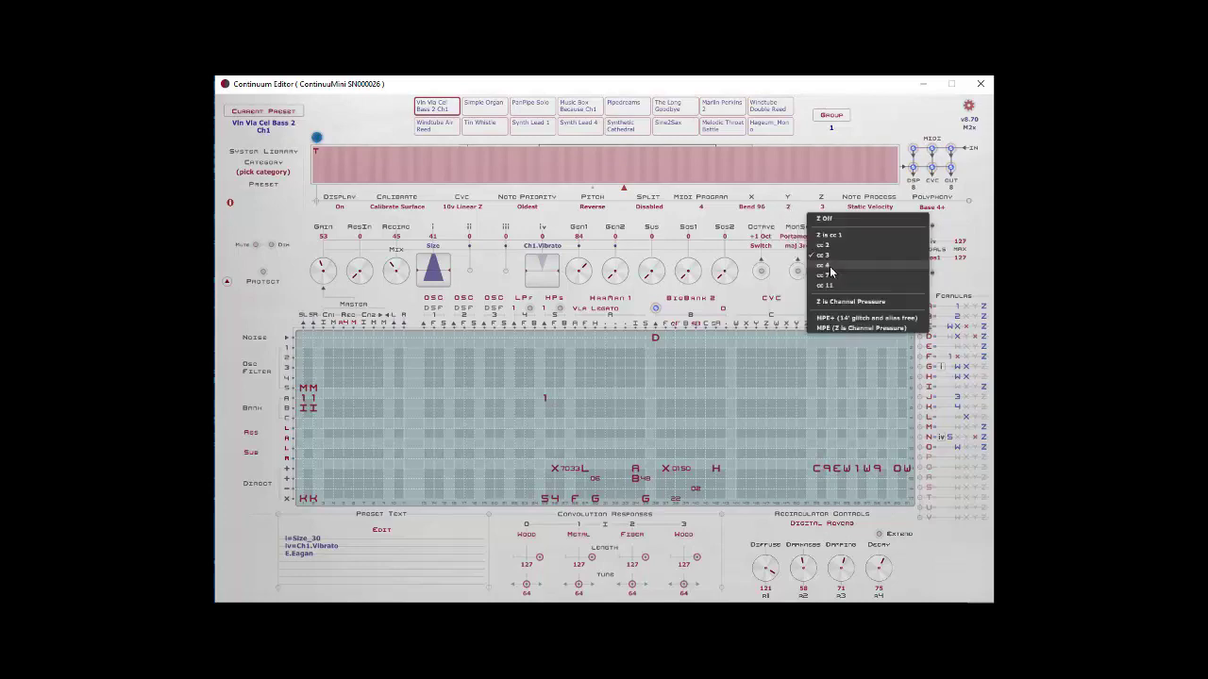
pyautogui.click(837, 286)
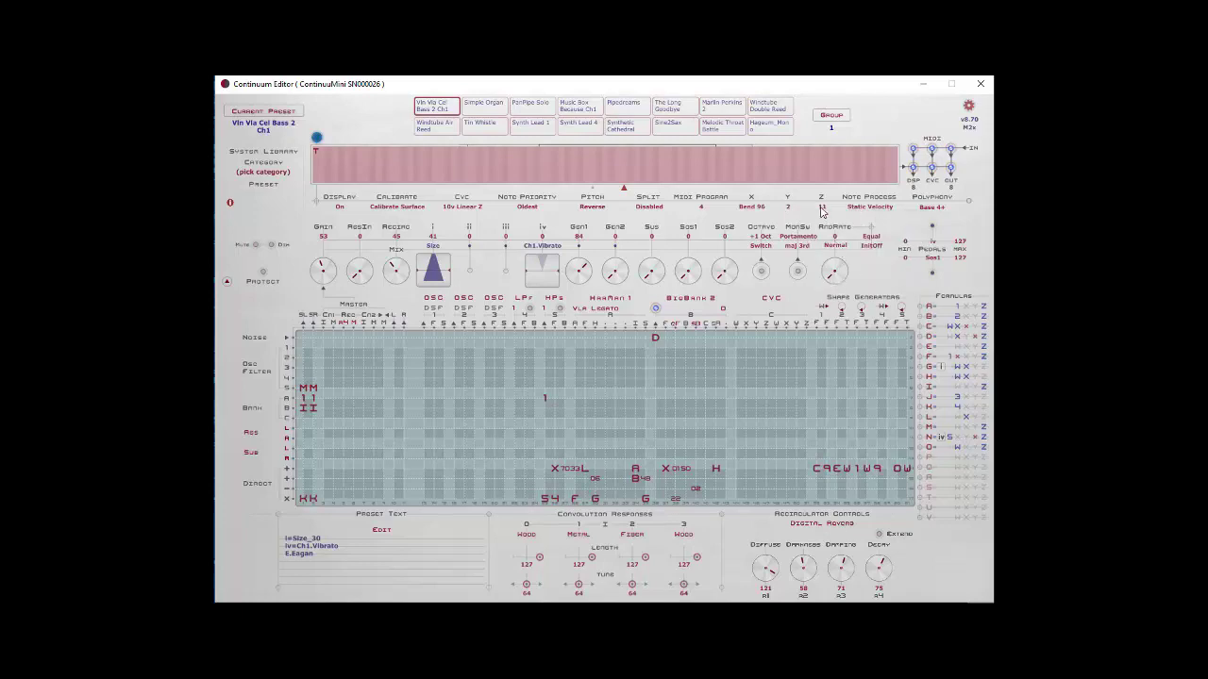
pyautogui.click(821, 210)
pyautogui.click(836, 285)
pyautogui.click(789, 210)
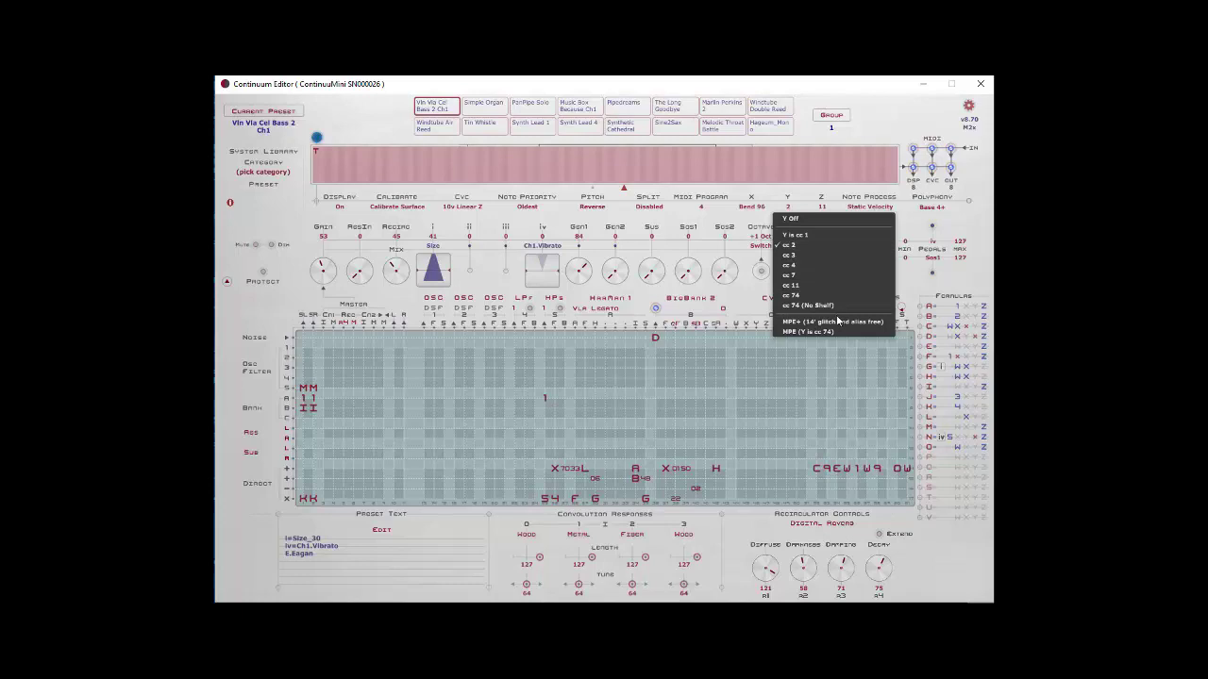
pyautogui.click(799, 323)
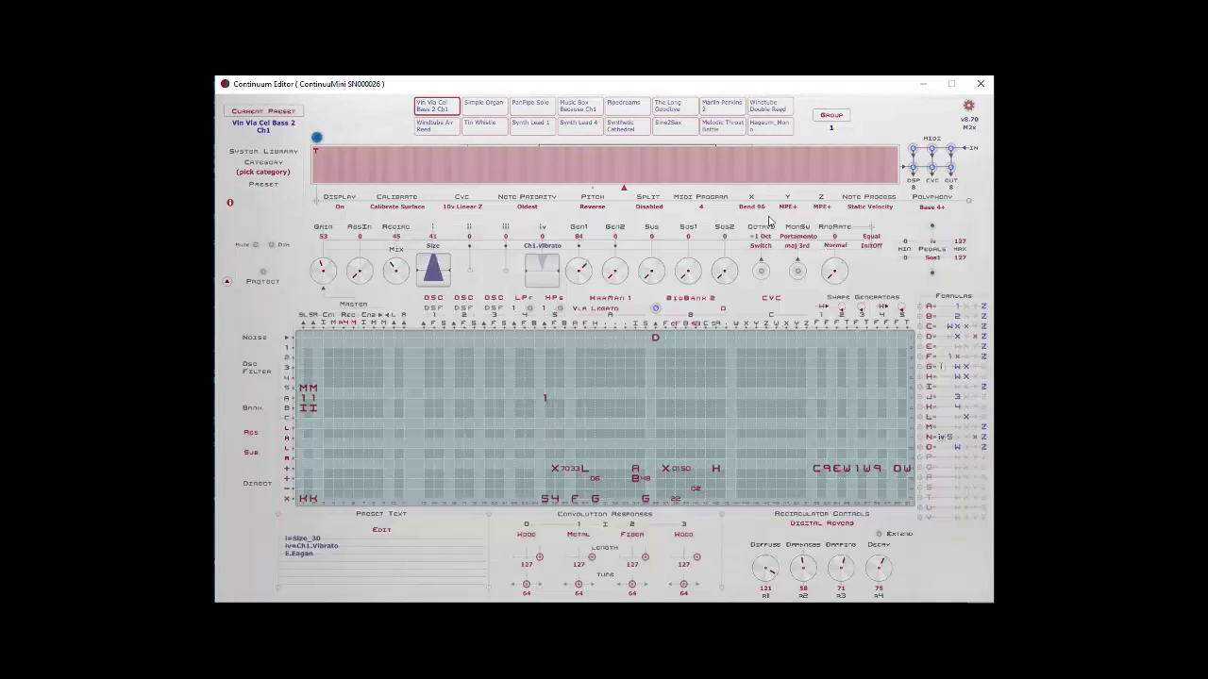
# Open the Midi Bend Range choices for the X axis, currently at Bend 96.
pyautogui.click(760, 209)
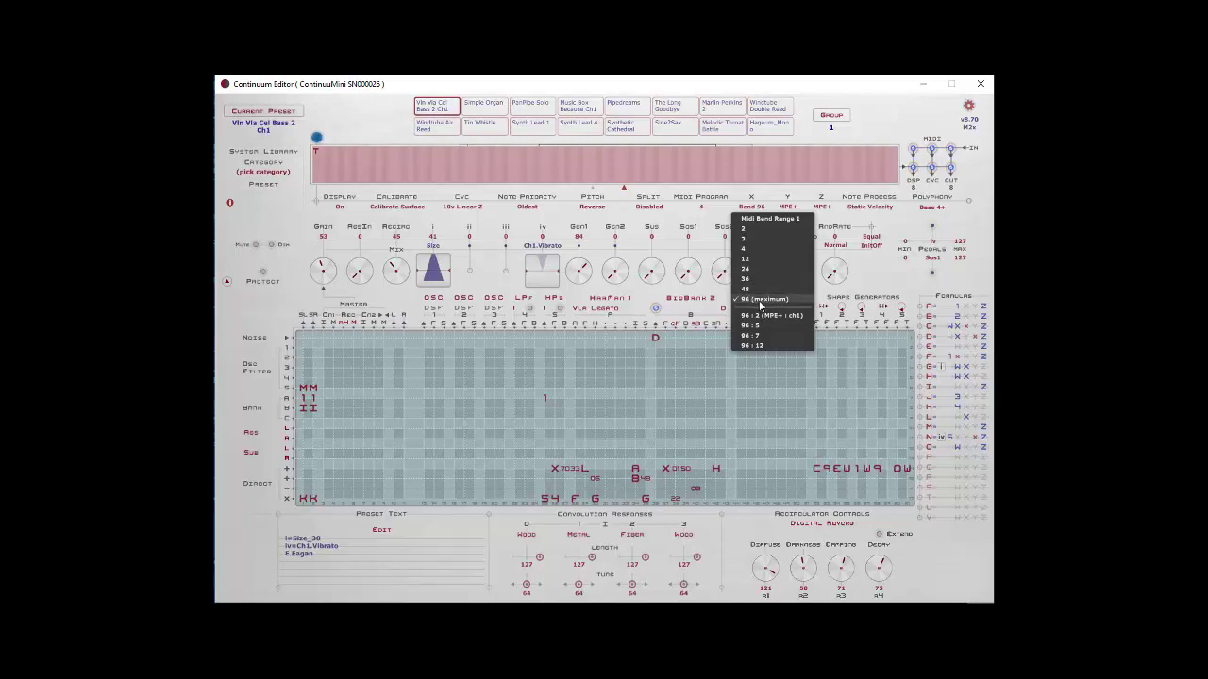
pyautogui.click(821, 227)
pyautogui.click(788, 207)
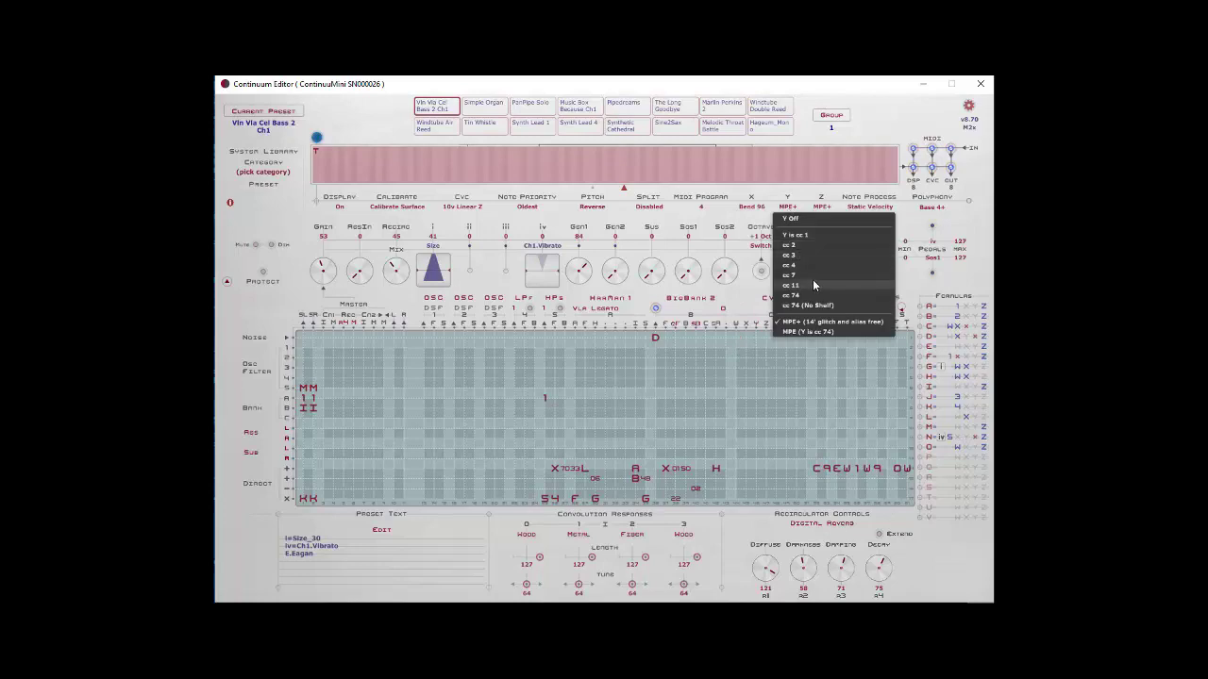
pyautogui.click(754, 208)
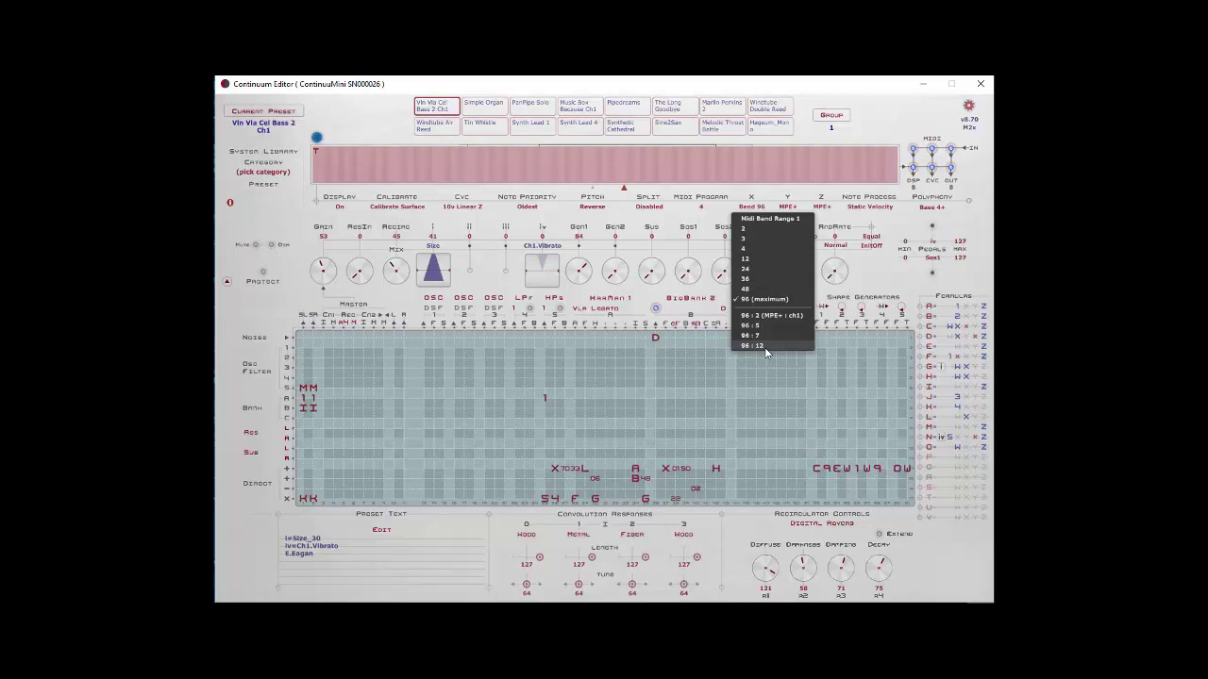
pyautogui.click(934, 208)
# Choose Base Polyphony 1 and uncheck Allow Expanded Polyphony, then recheck the list unchanged.
pyautogui.click(934, 209)
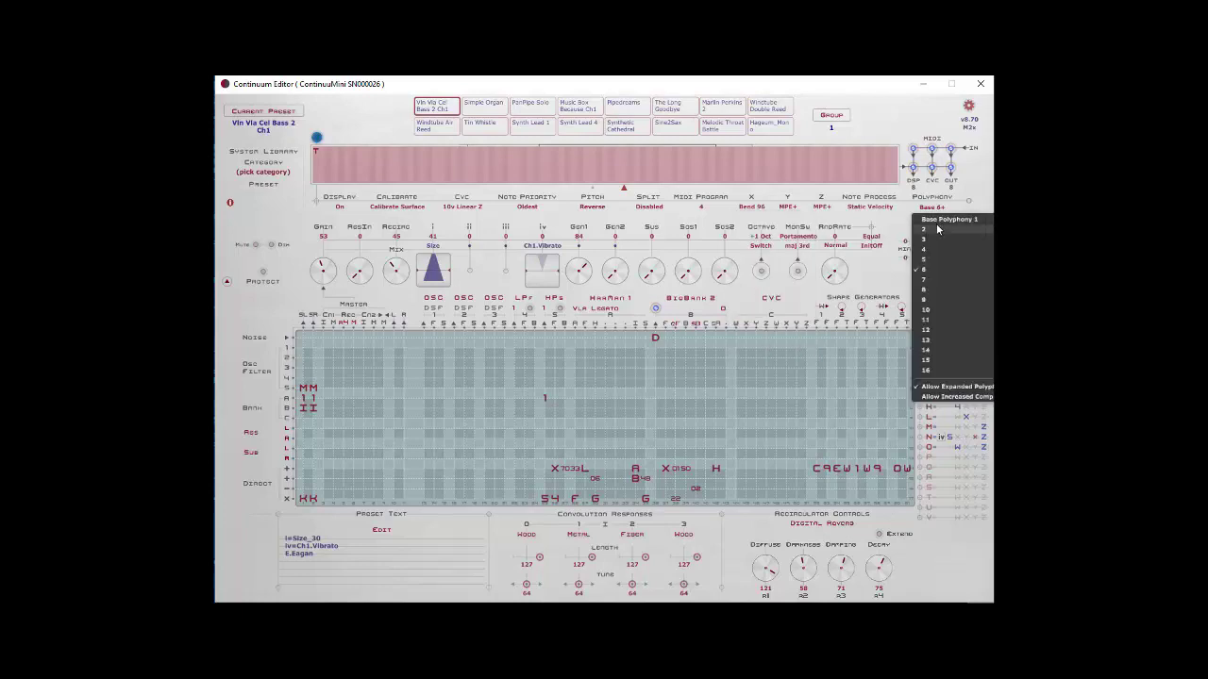
pyautogui.click(939, 222)
pyautogui.click(936, 208)
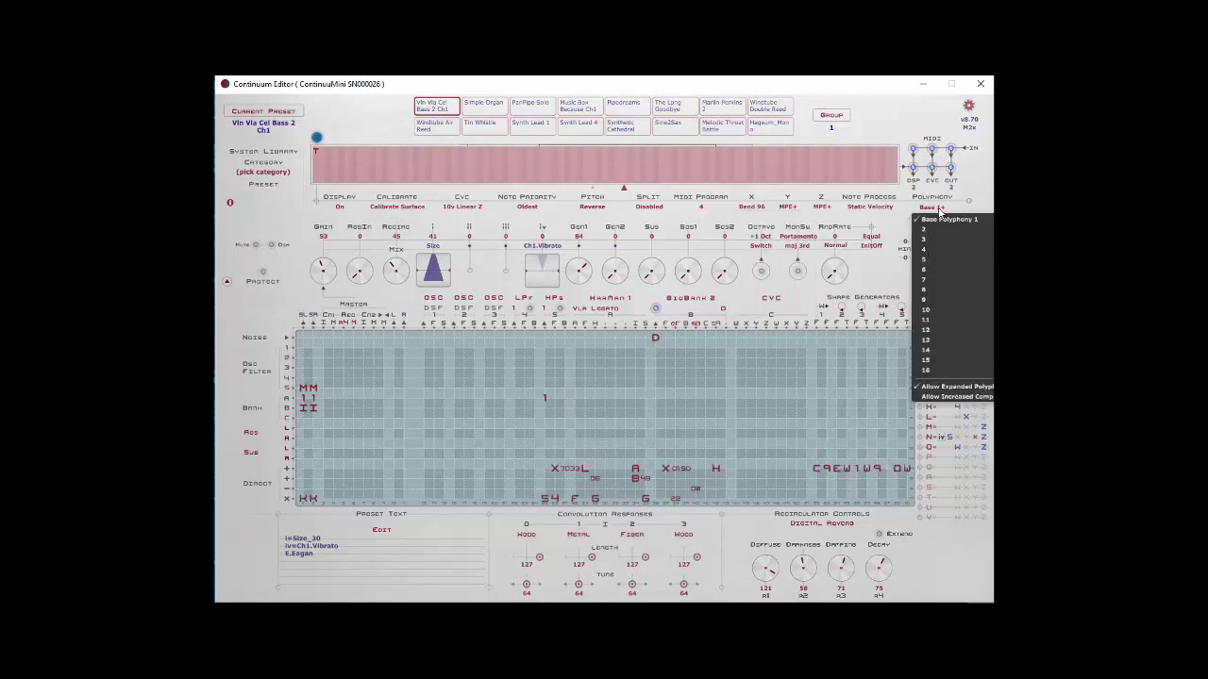
pyautogui.click(948, 387)
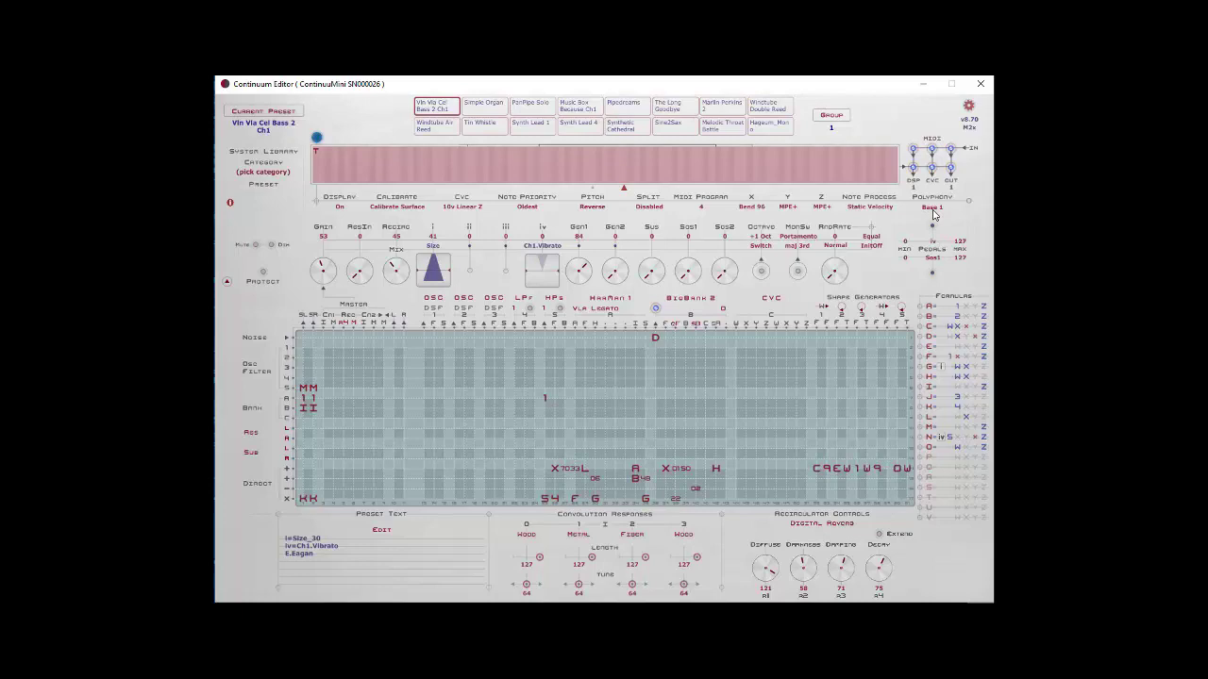
pyautogui.click(932, 214)
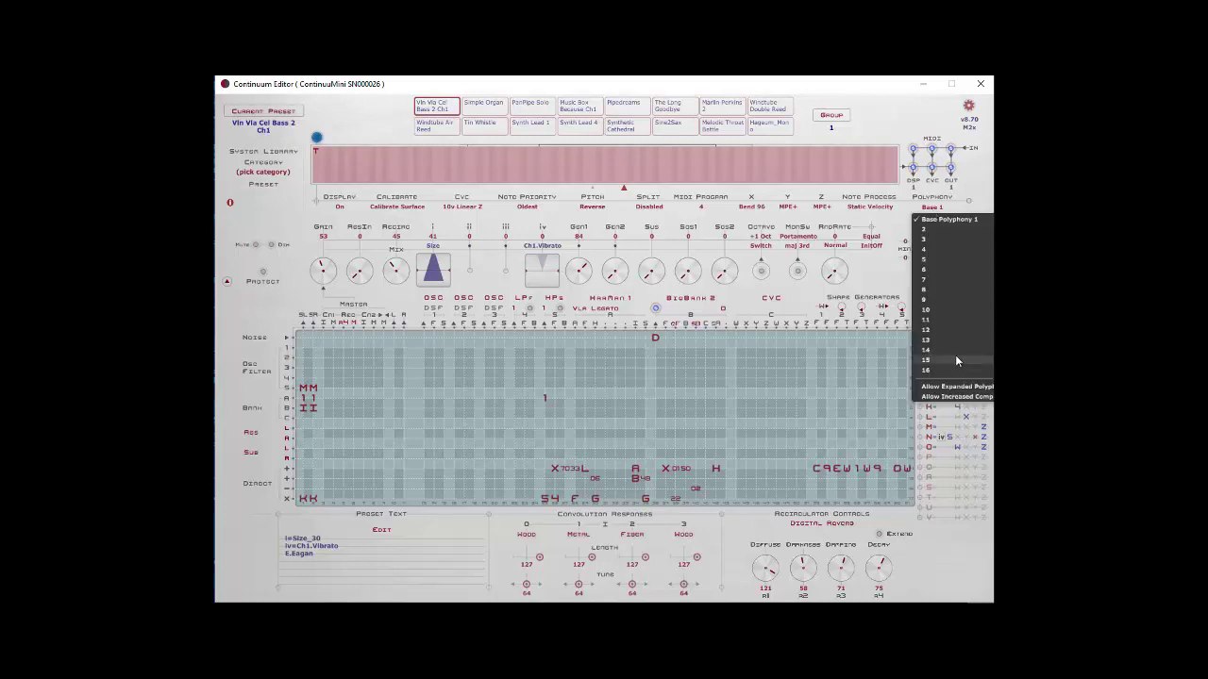
pyautogui.click(961, 392)
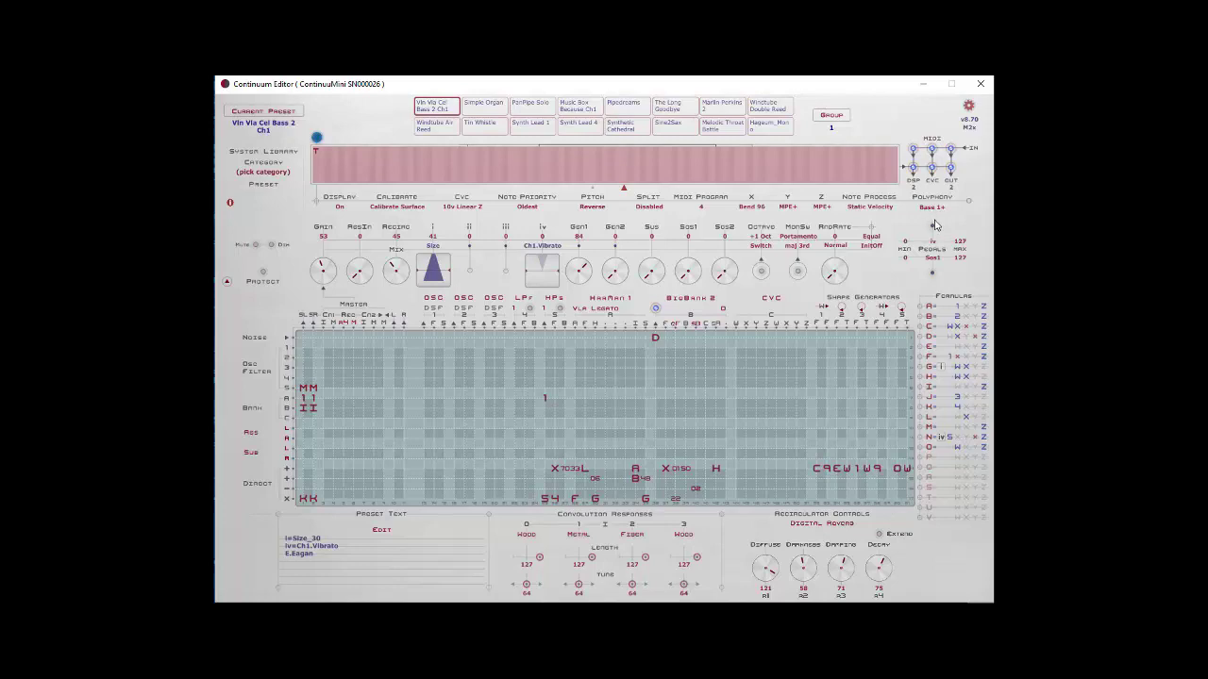
# Try base polyphony 8 and 4, then settle on Base 1 with expanded polyphony off.
pyautogui.click(934, 212)
pyautogui.click(930, 288)
pyautogui.click(933, 207)
pyautogui.click(931, 250)
pyautogui.click(933, 208)
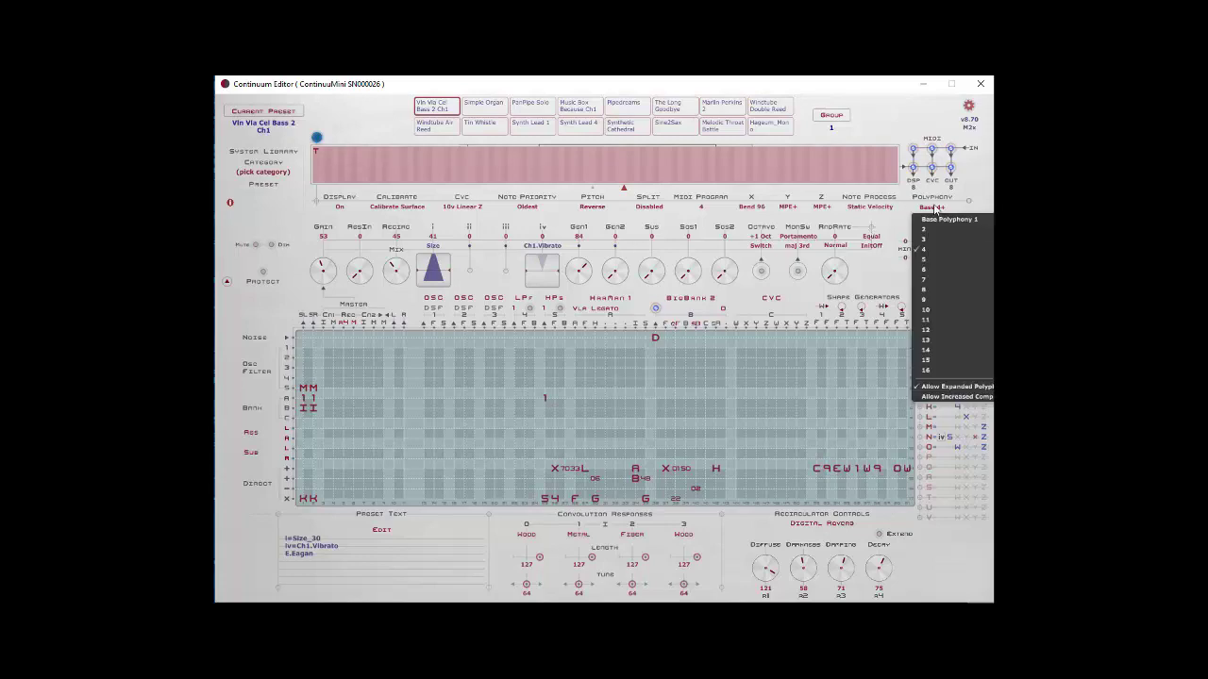
pyautogui.click(931, 219)
pyautogui.click(933, 207)
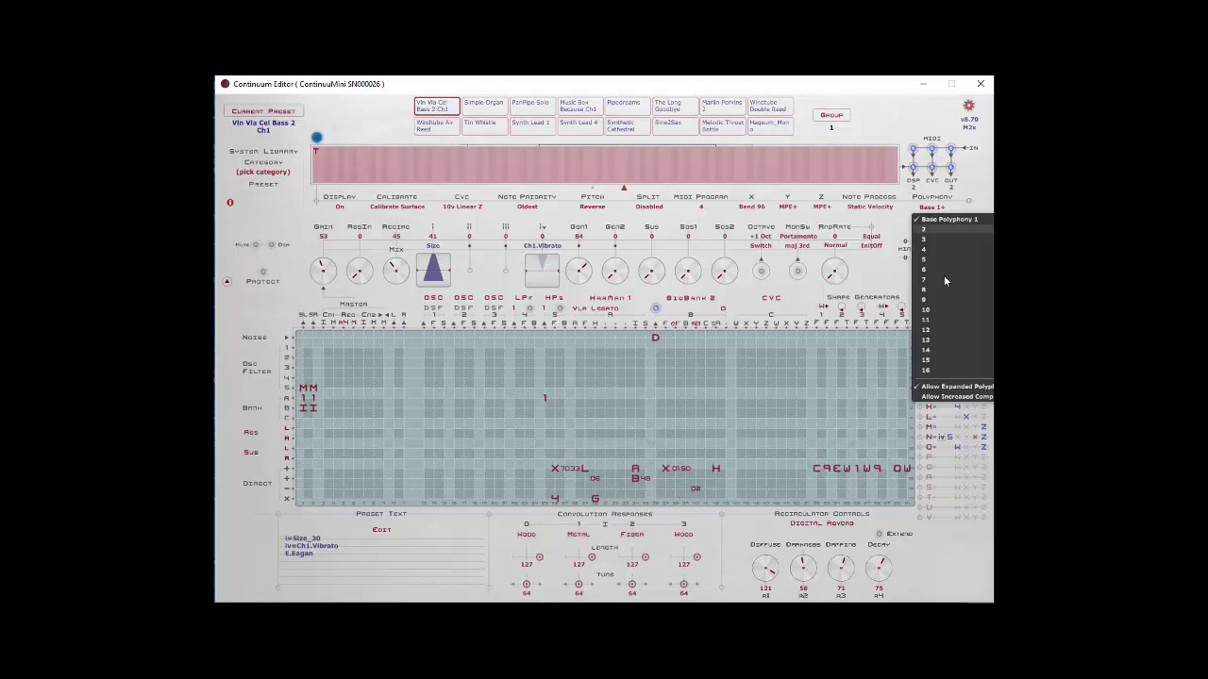
pyautogui.click(939, 387)
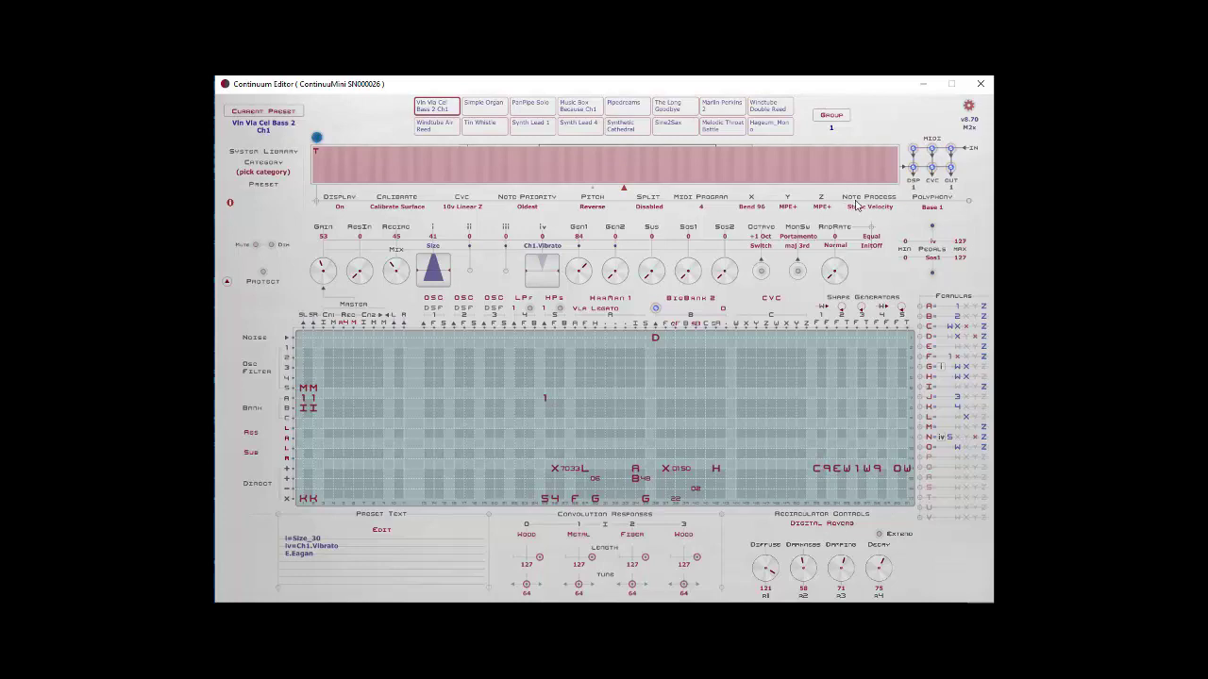
# Toggle Pitch between Reverse and Normal several times, ending on Normal.
pyautogui.click(592, 206)
pyautogui.click(595, 208)
pyautogui.click(595, 208)
pyautogui.click(596, 210)
pyautogui.click(593, 208)
# Change Midi Program from Off to program 5.
pyautogui.click(702, 209)
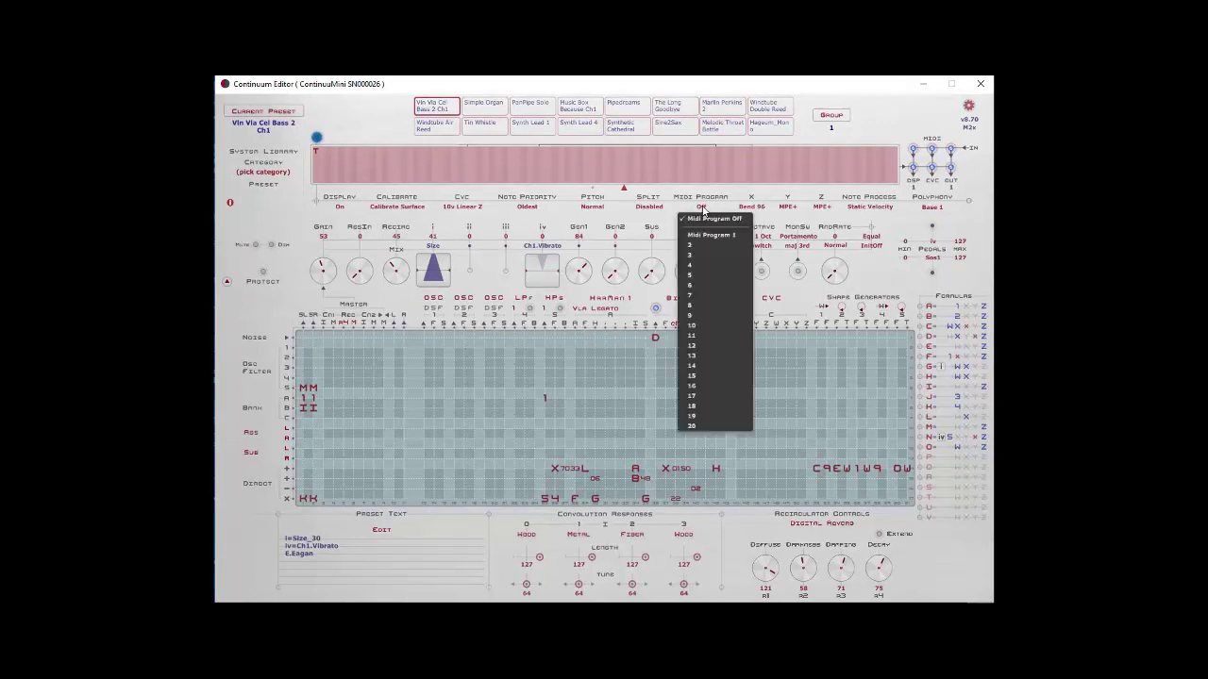
pyautogui.click(707, 275)
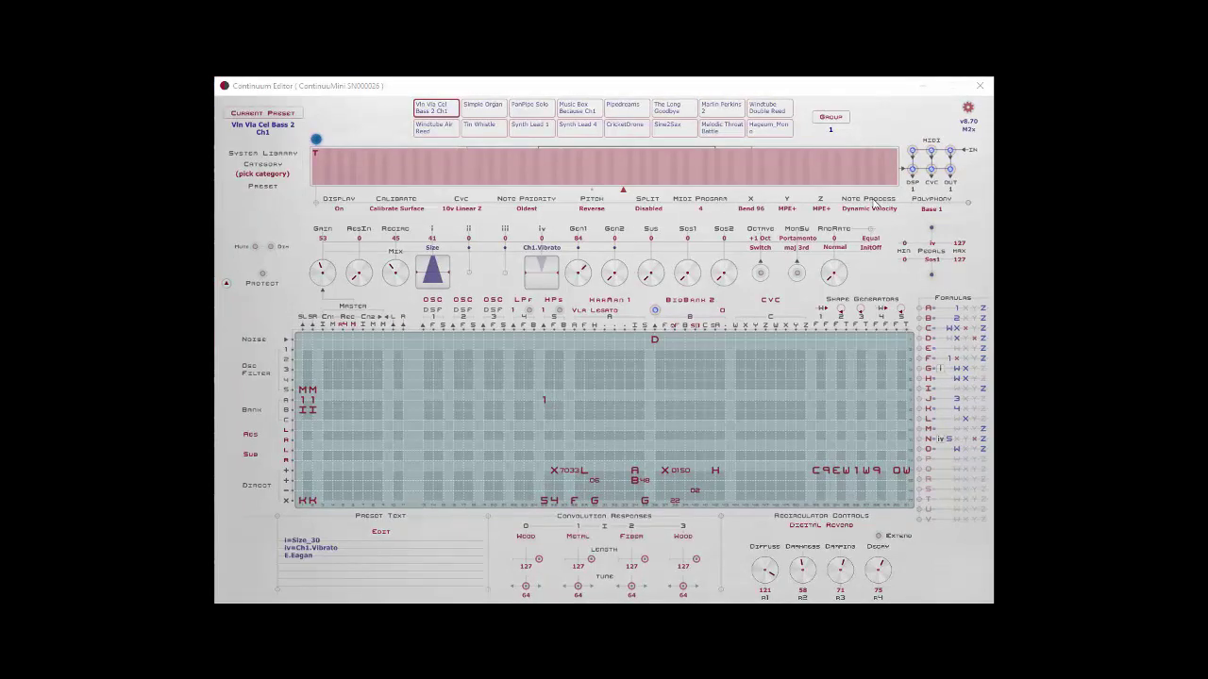
pyautogui.click(871, 208)
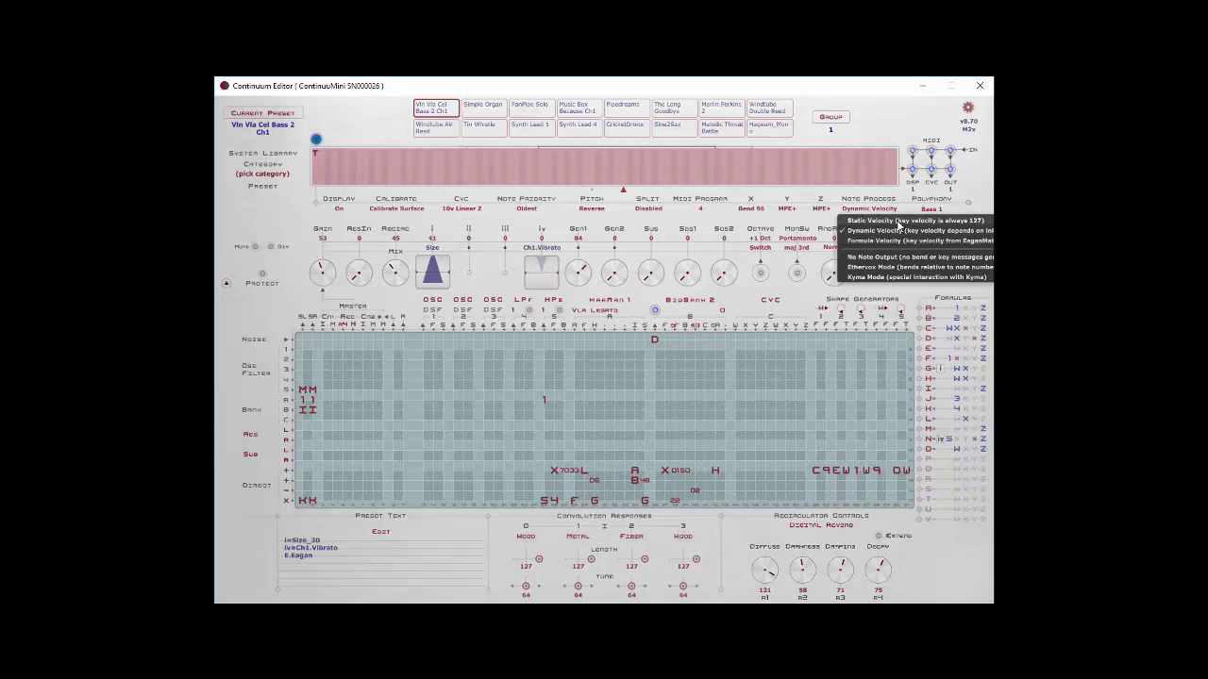
pyautogui.click(897, 221)
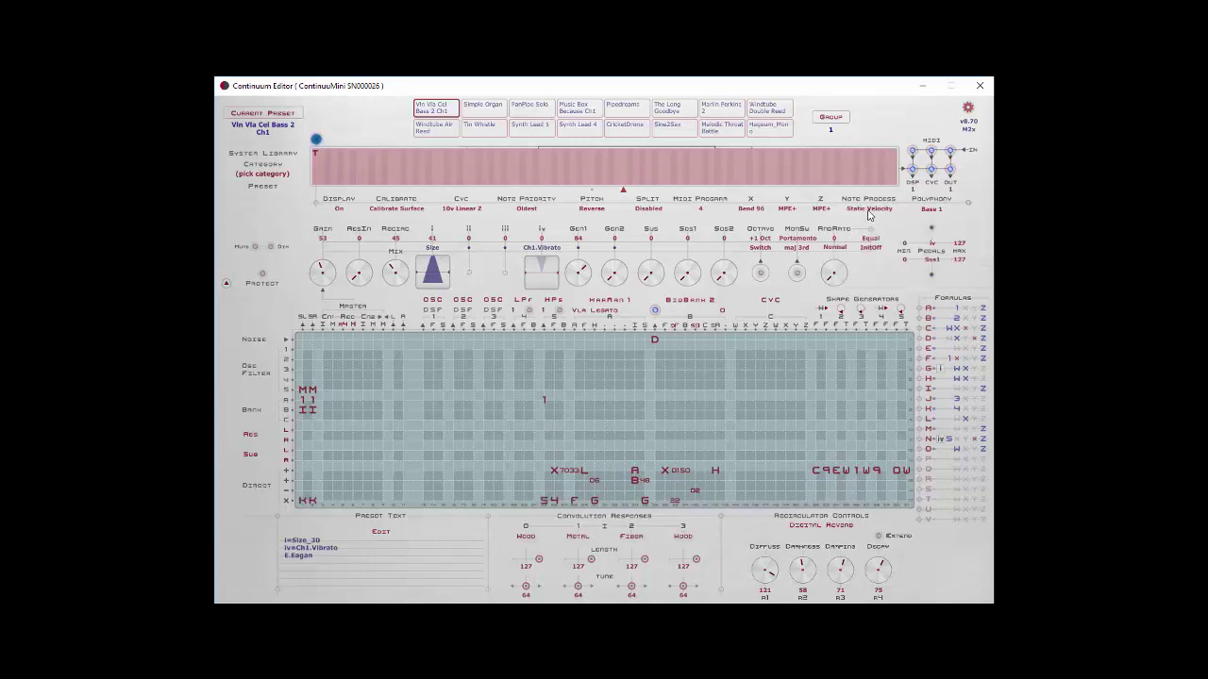
pyautogui.click(869, 210)
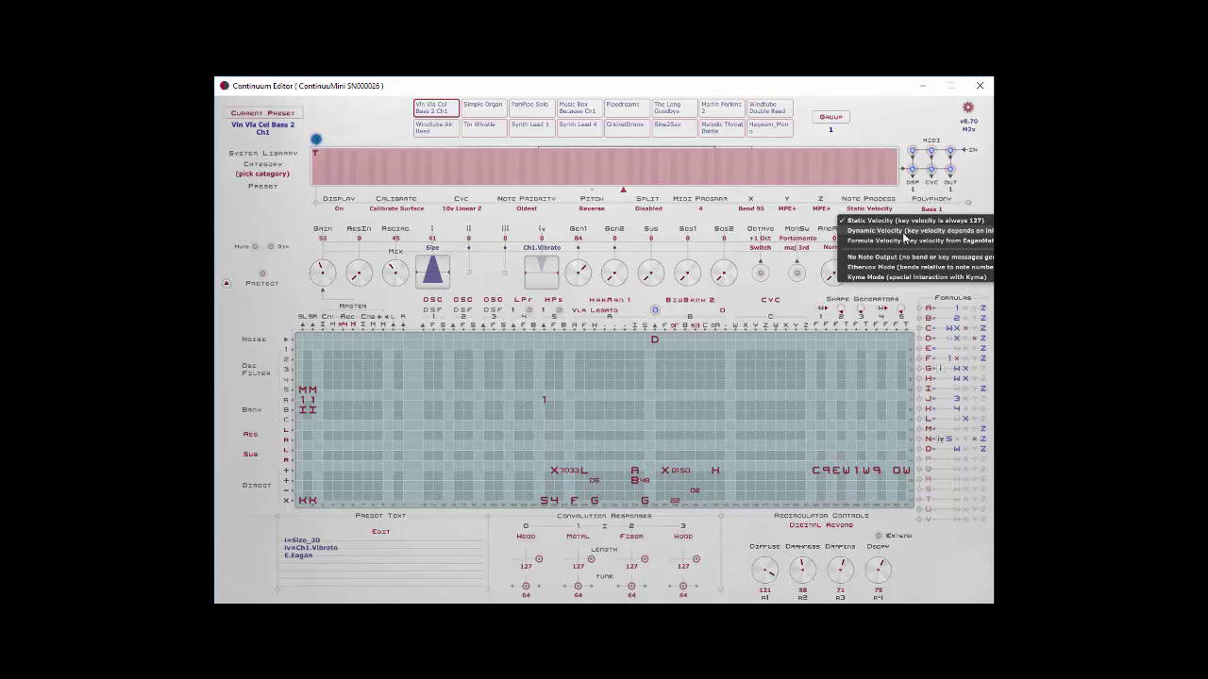
pyautogui.click(902, 232)
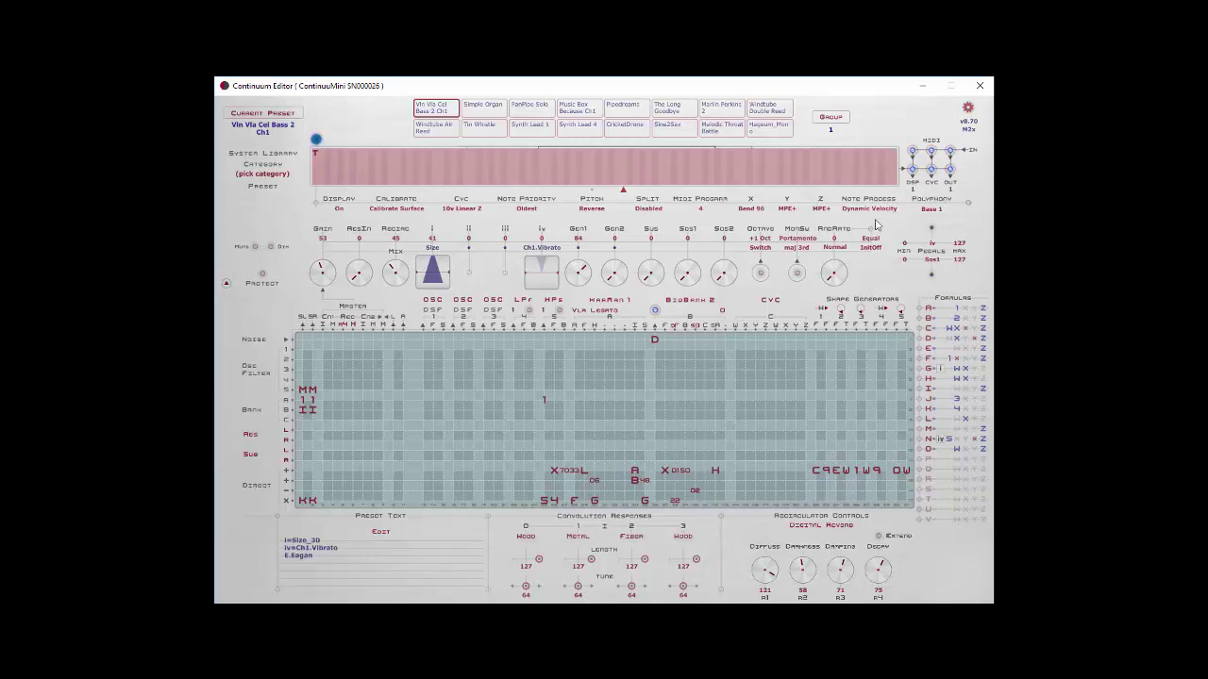
pyautogui.click(822, 209)
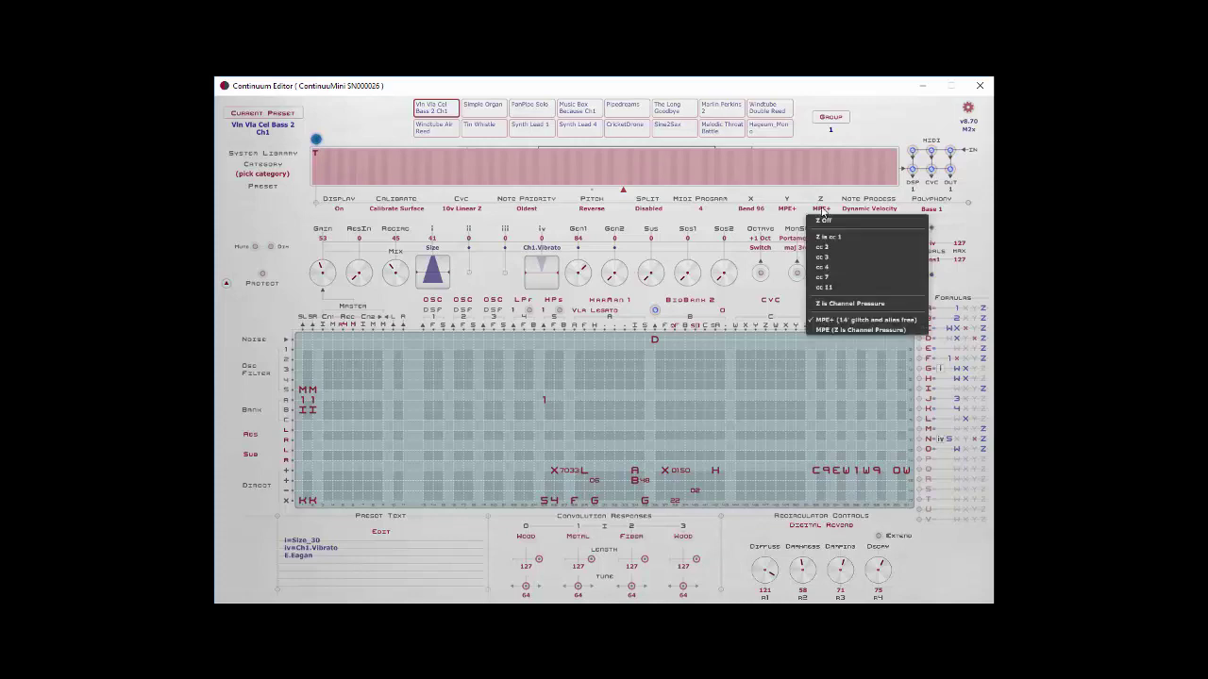